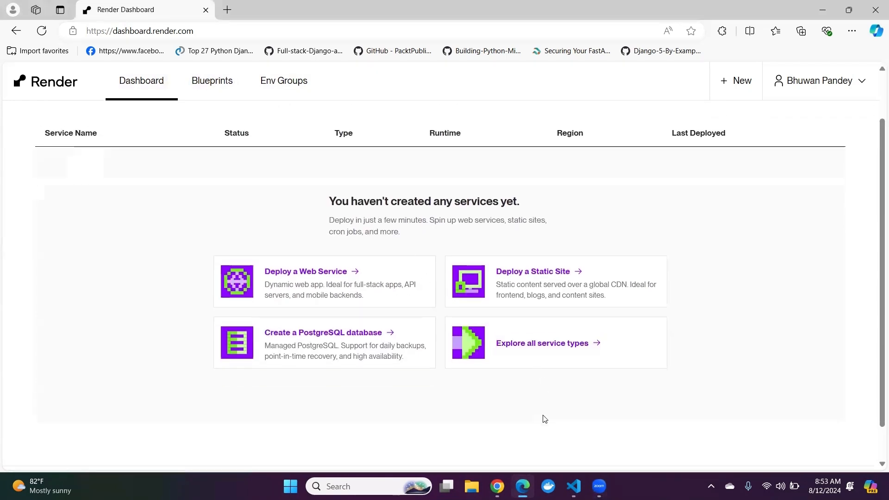
Step: Switch to Chrome and copy the web address of the netflix GitHub repository
click(497, 486)
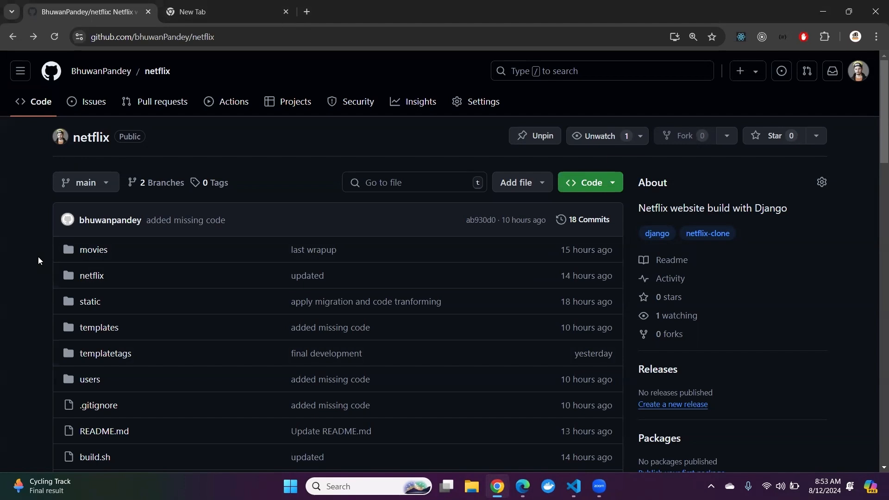
scroll(38, 261, down, 3)
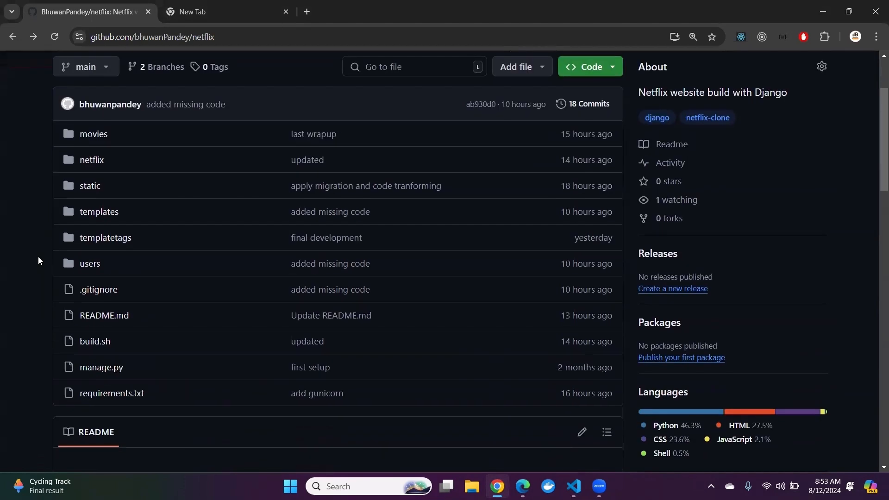
scroll(38, 261, up, 3)
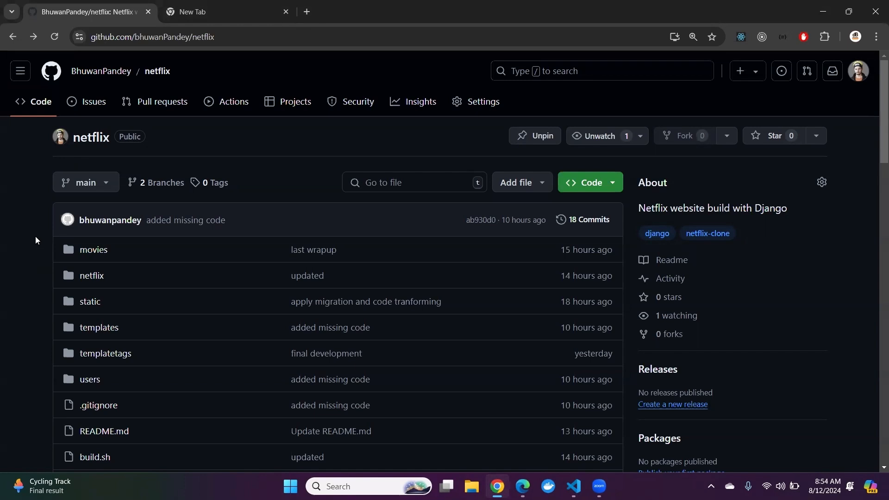
click(220, 34)
key(ctrl+c)
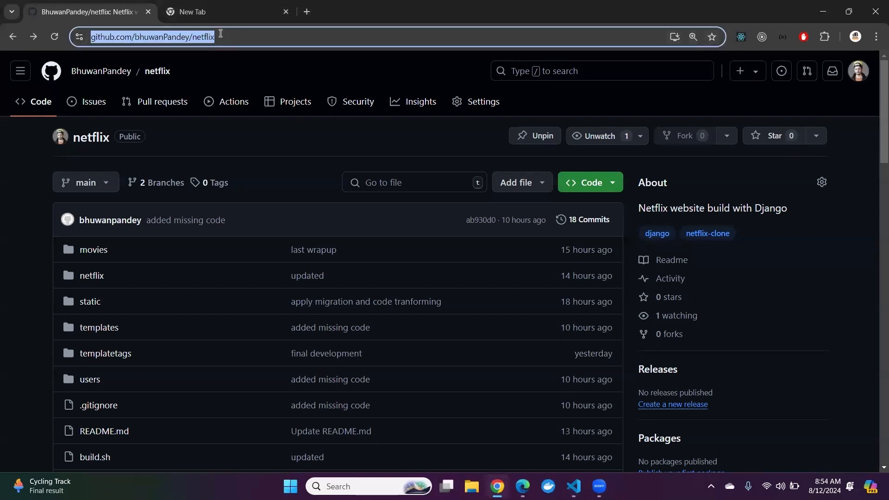
click(41, 211)
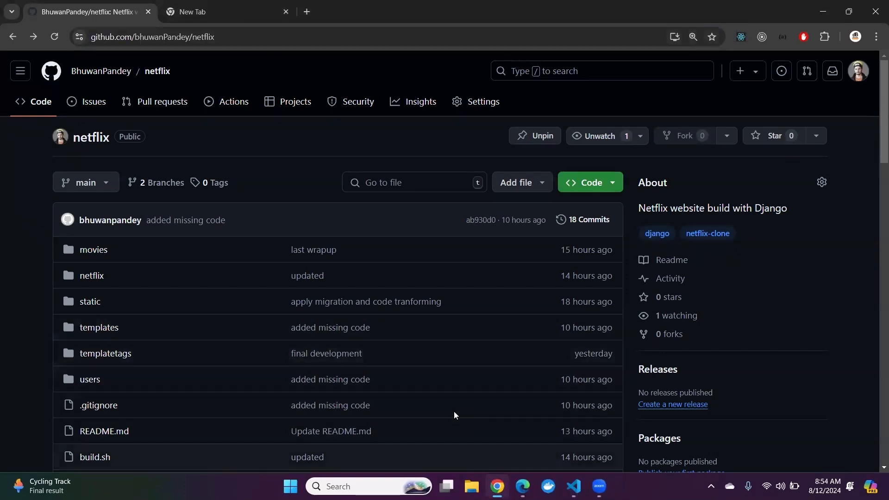
Step: Return to the Render dashboard in Edge and start deploying a new Web Service
mouse_move(523, 486)
click(521, 430)
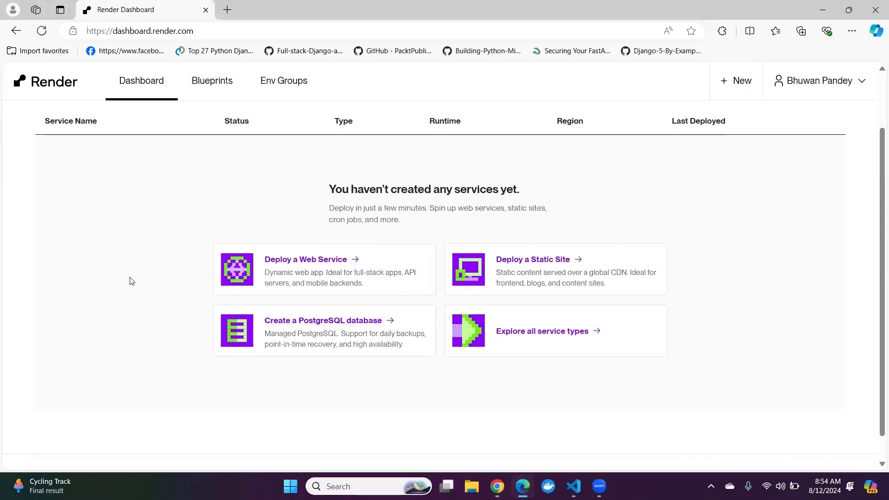
scroll(132, 281, up, 2)
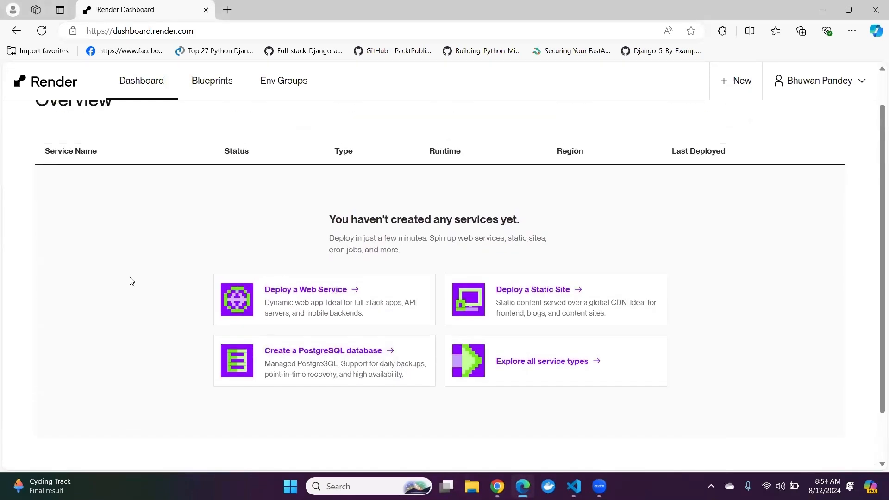
click(313, 296)
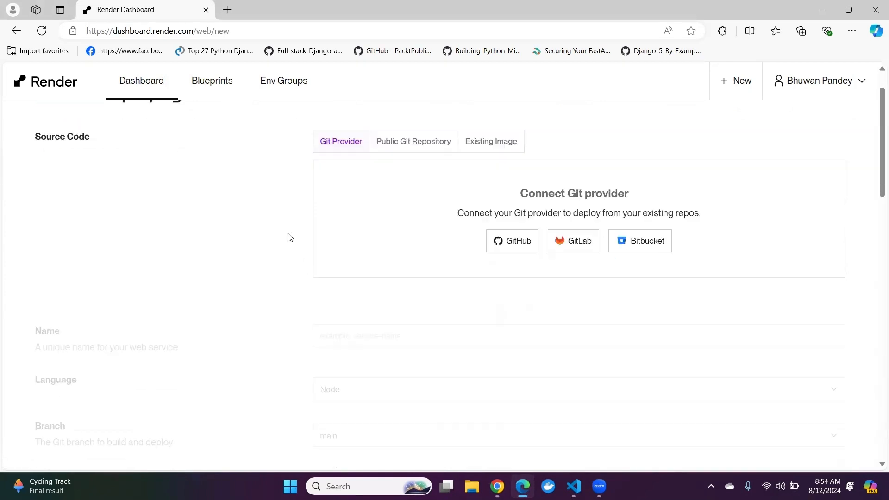
Step: Set the source code to a public Git repository, enter the netflix GitHub repository URL and connect it
click(389, 197)
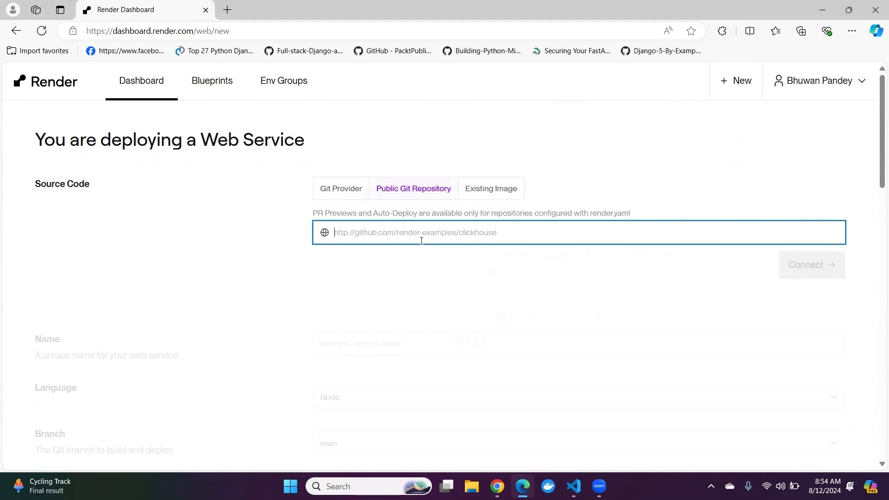
key(ctrl+v)
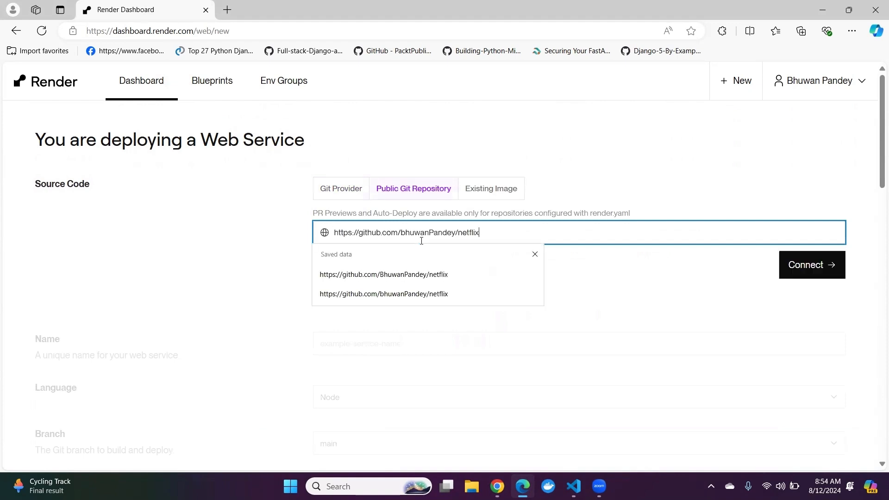
click(416, 274)
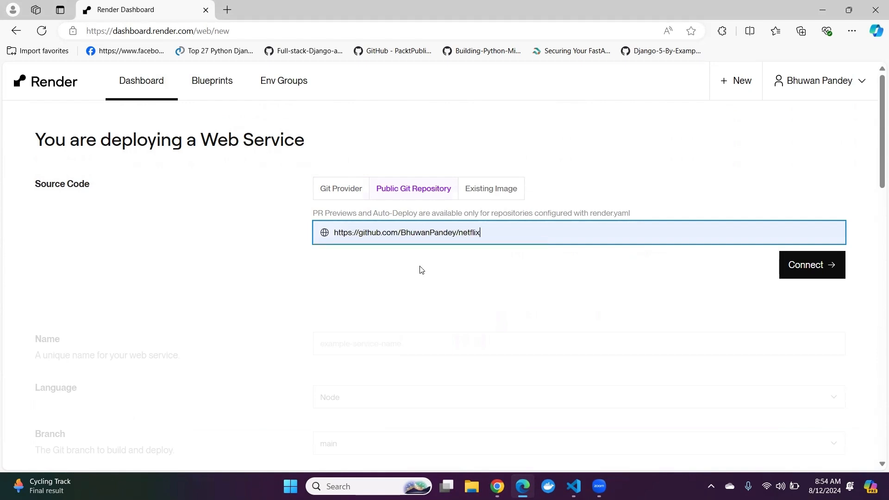
click(793, 277)
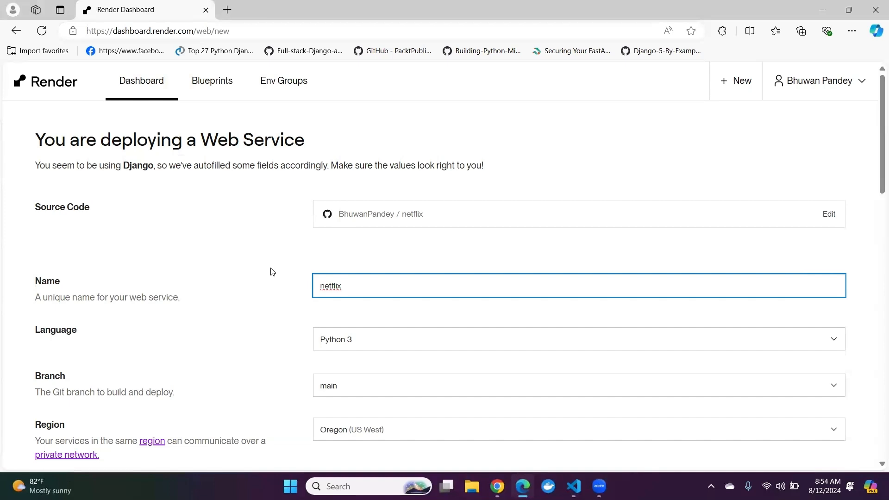
Step: Review the web service's autofilled name, language, branch, region, root directory, build command and start command
scroll(272, 271, down, 1)
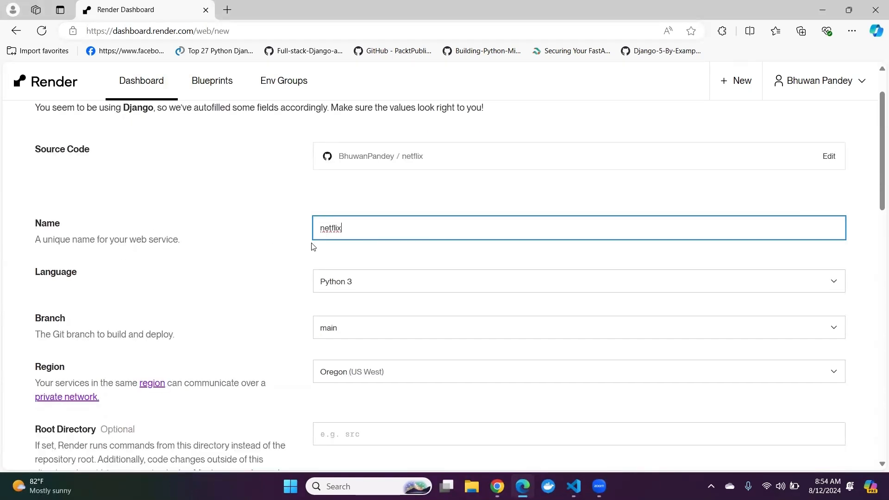
scroll(264, 253, down, 2)
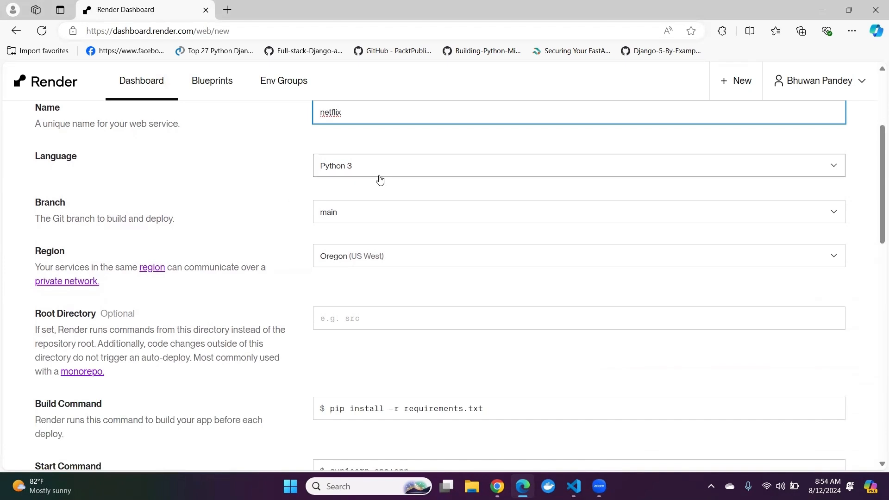
scroll(283, 213, down, 1)
scroll(283, 212, up, 1)
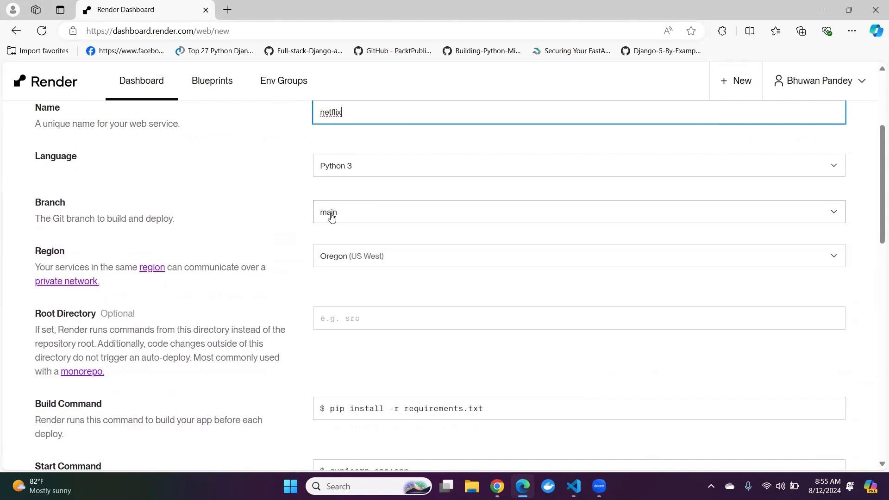
scroll(308, 222, down, 1)
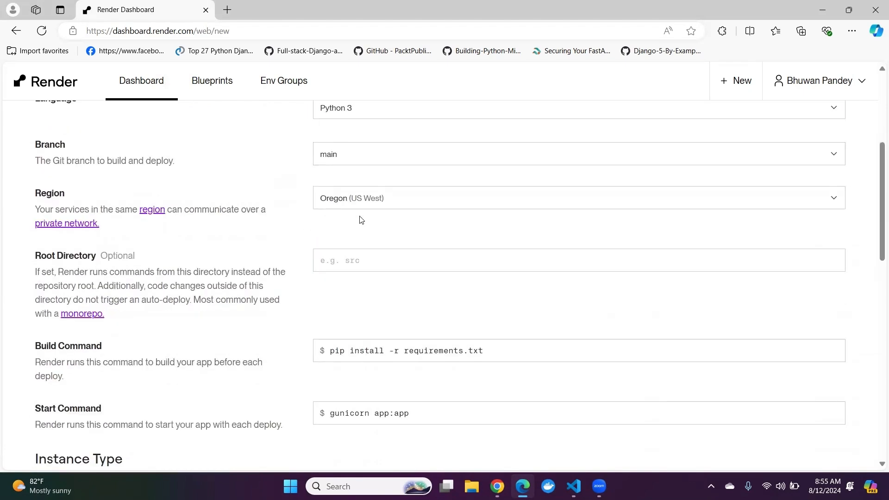
scroll(277, 211, down, 1)
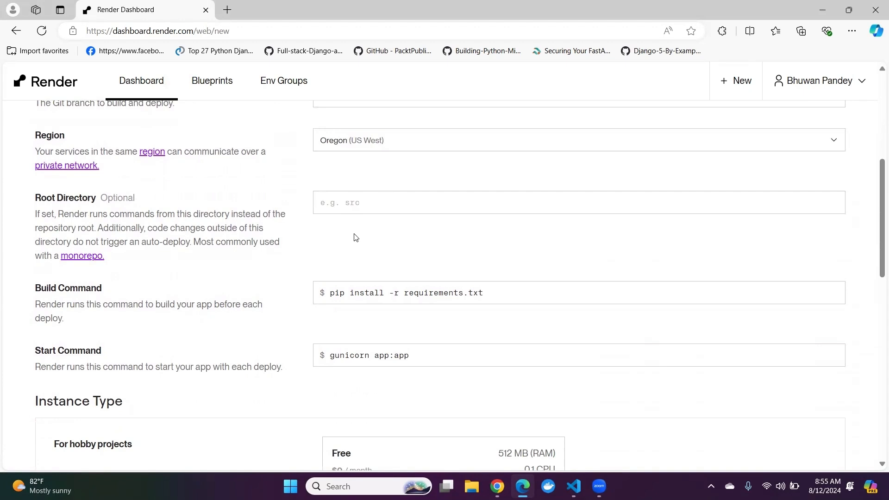
scroll(320, 232, down, 1)
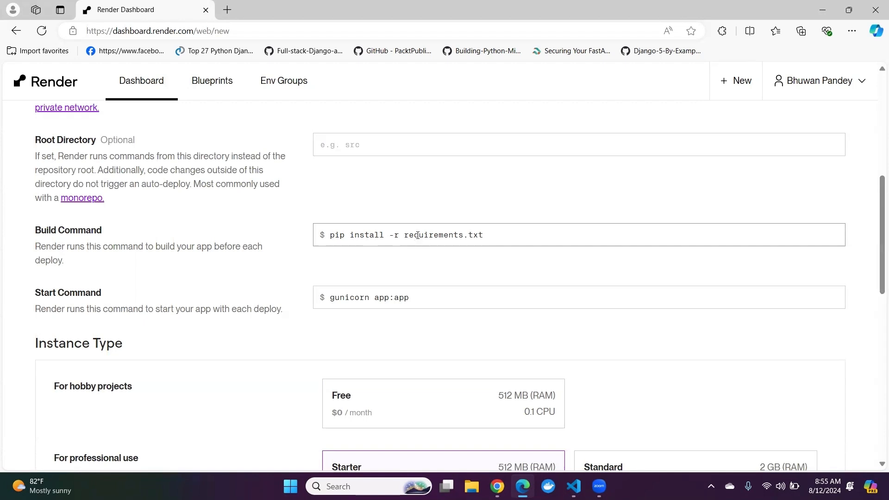
drag(494, 238, 302, 247)
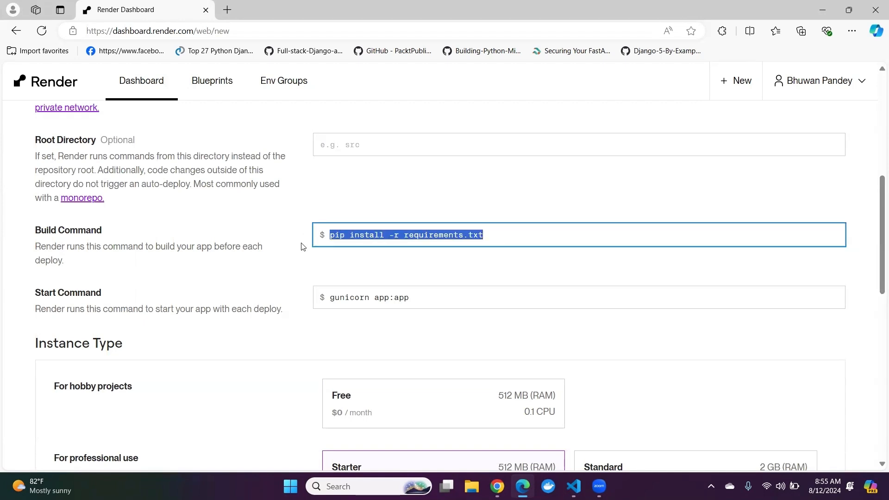
click(302, 246)
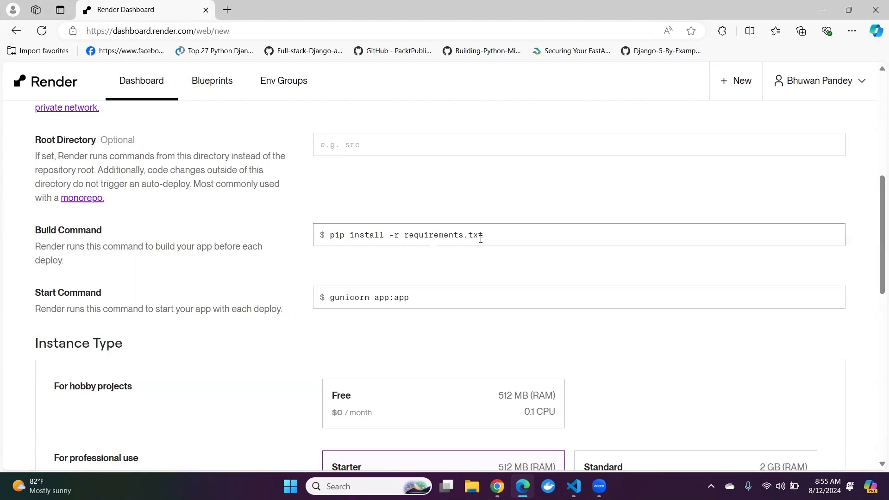
drag(482, 236, 381, 234)
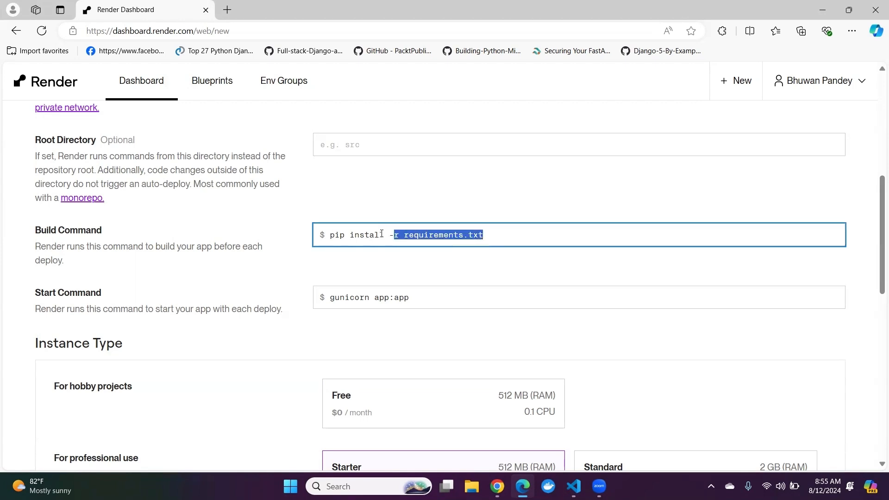
click(326, 256)
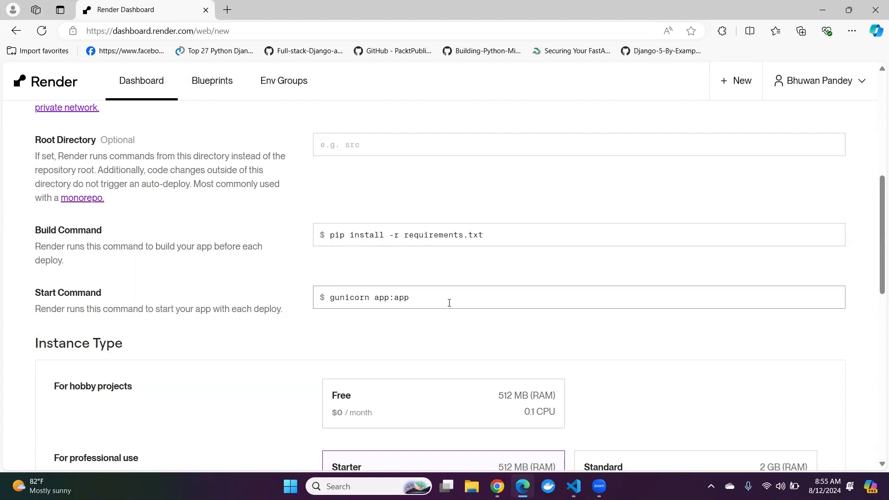
Step: Switch to Chrome and look through the netflix repository's root files and README
click(497, 487)
scroll(56, 223, down, 5)
scroll(48, 236, down, 5)
scroll(48, 236, up, 6)
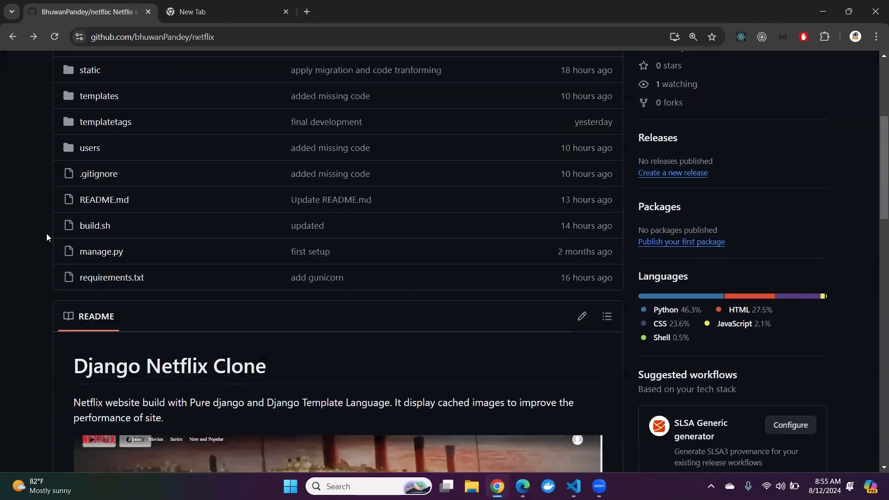
scroll(47, 235, down, 2)
scroll(47, 235, up, 2)
scroll(33, 239, down, 3)
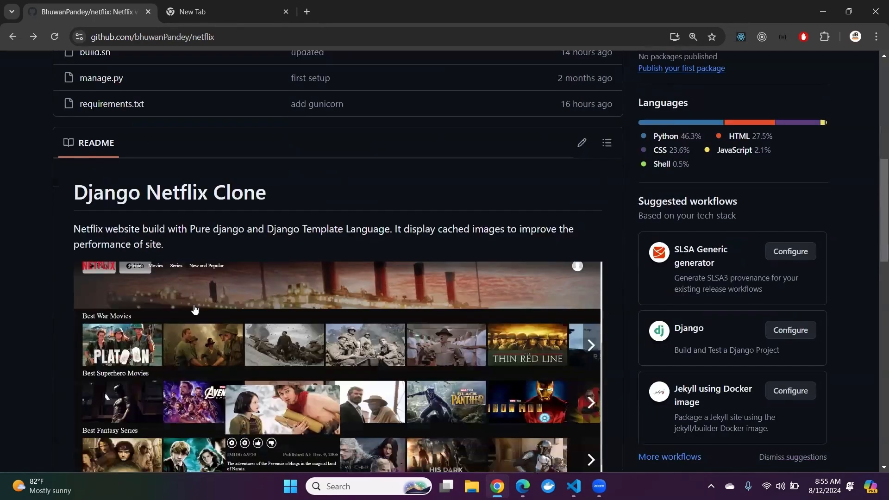
Step: Return to the Render form in Edge and replace the build command with ./build.sh
key(alt+Tab)
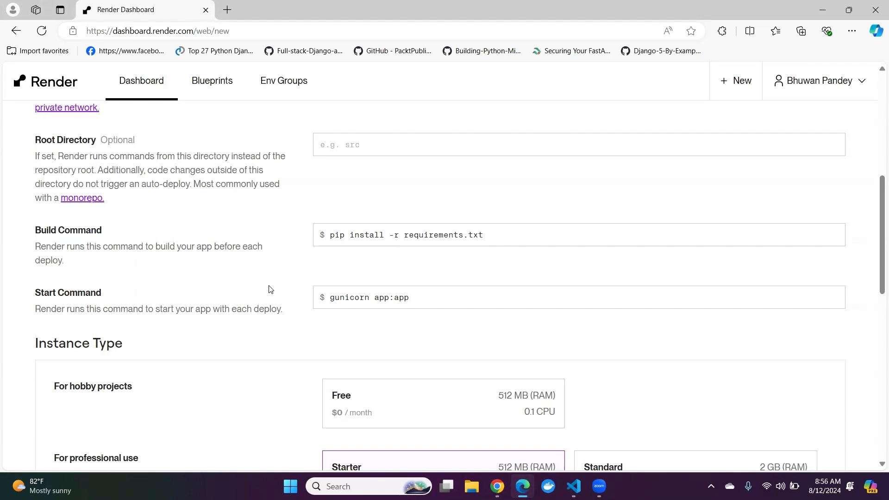
drag(491, 235, 282, 236)
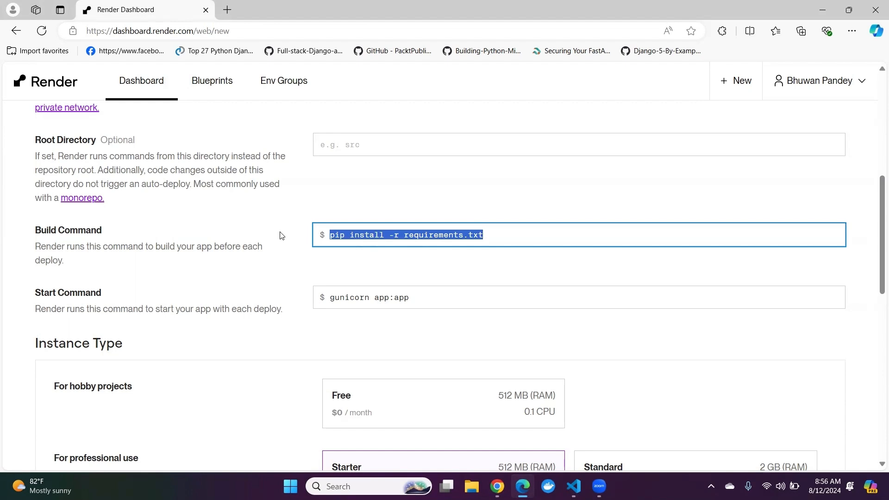
key(BackSpace)
text(./build.sh)
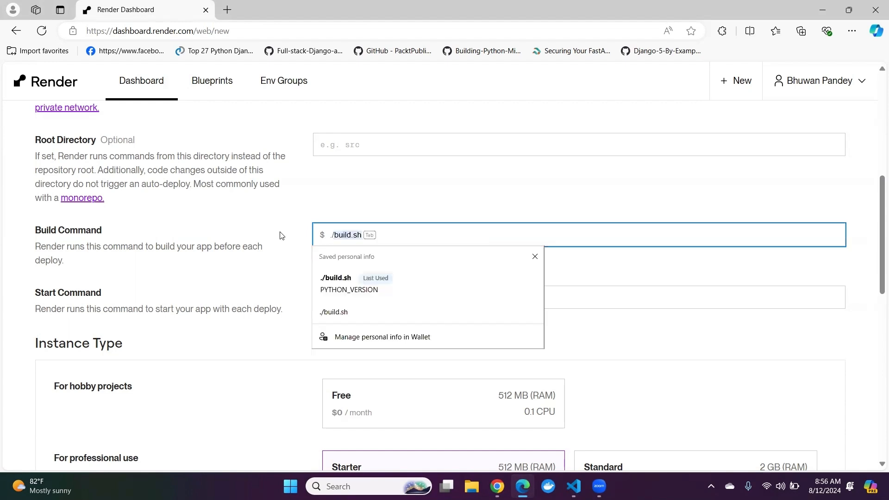
key(Tab)
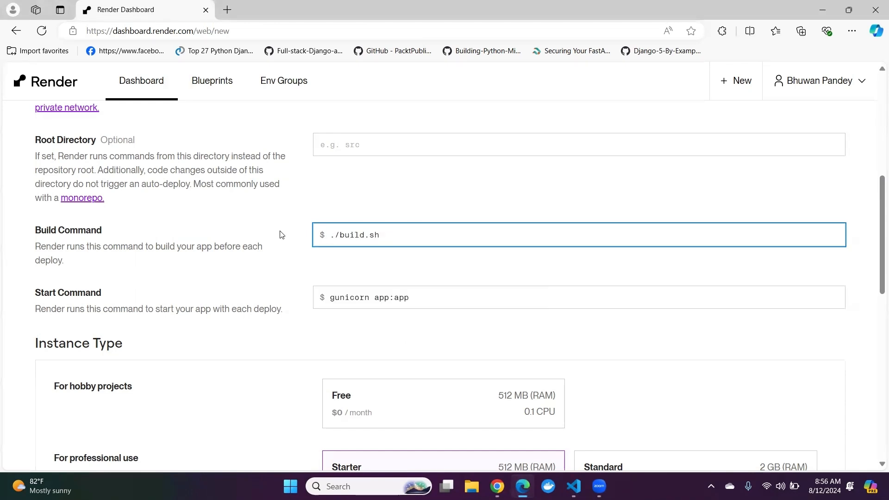
click(319, 200)
Step: Examine the build.sh script in VS Code, including its CREATE_SUPERUSER and DJANGO_SUPERUSER_EMAIL variables, and return to the Render form
drag(384, 235, 341, 237)
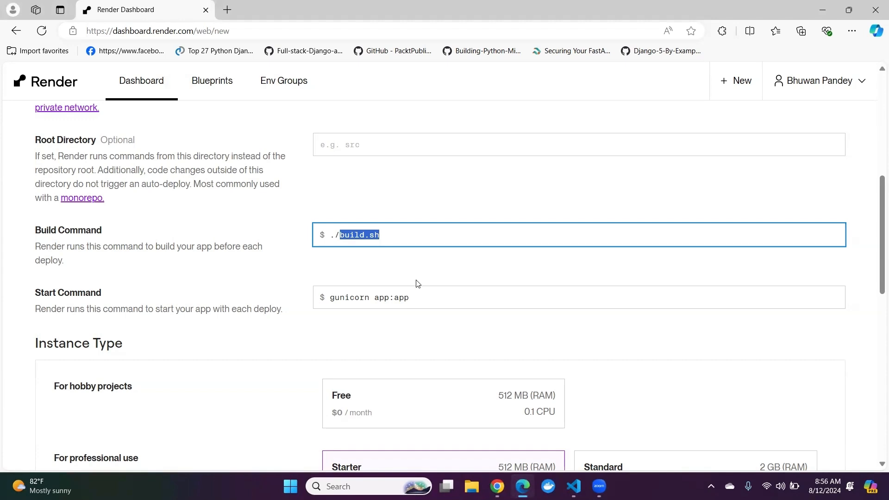
click(383, 267)
drag(380, 242, 341, 235)
click(574, 487)
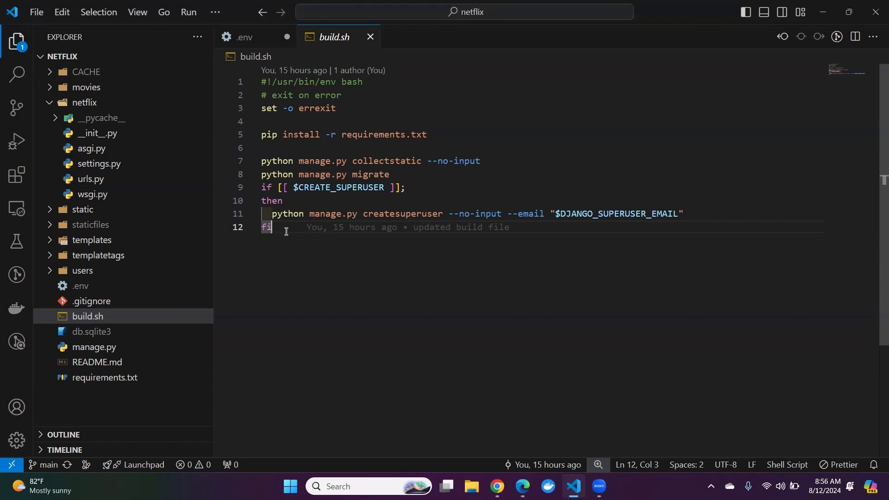
mouse_move(282, 230)
double_click(328, 187)
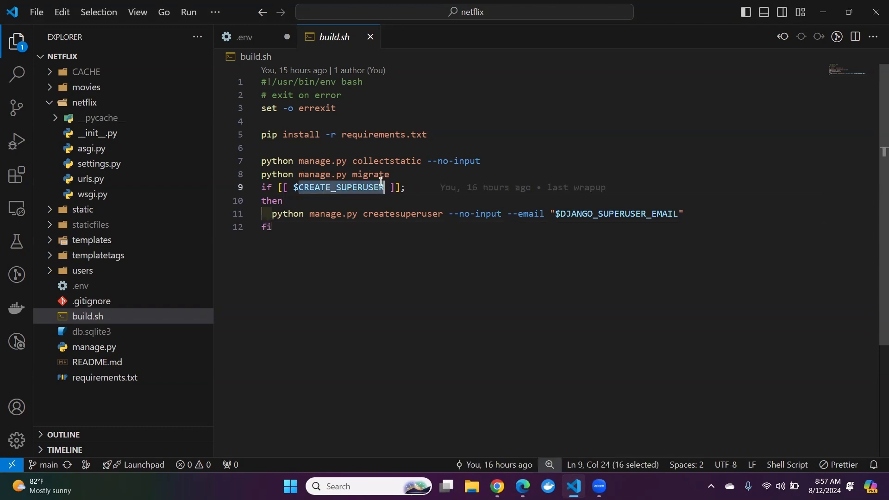
double_click(639, 214)
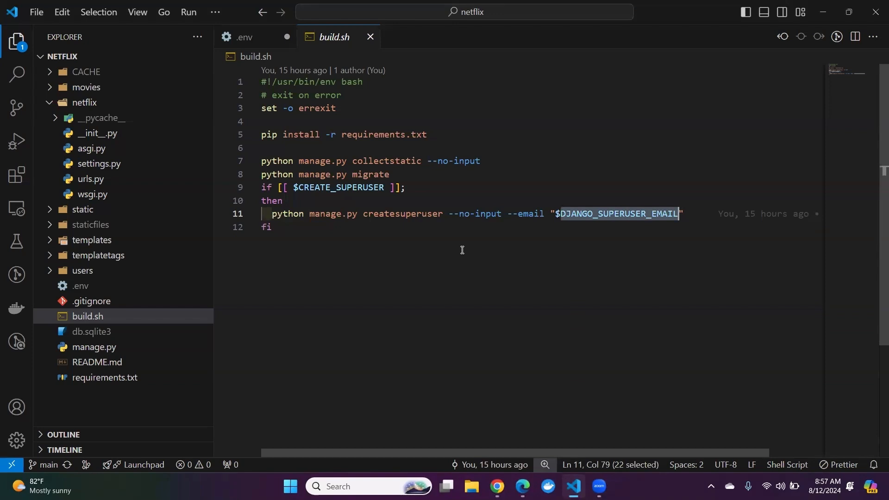
click(324, 267)
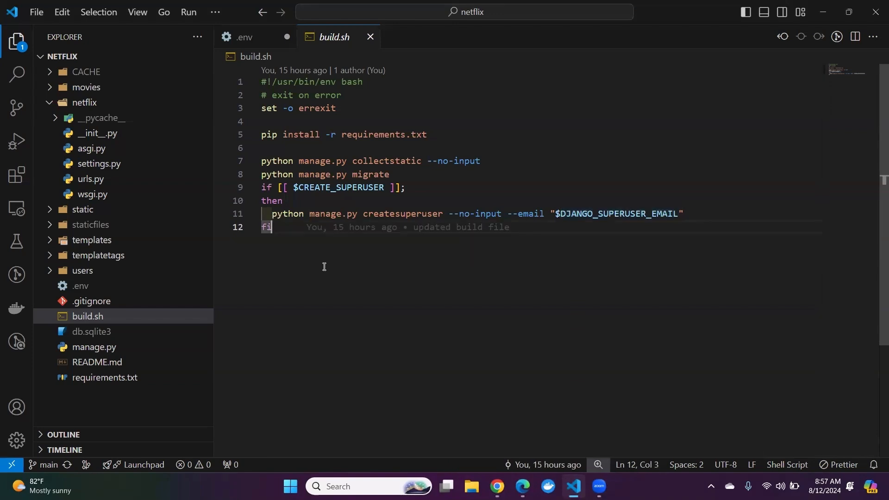
double_click(323, 187)
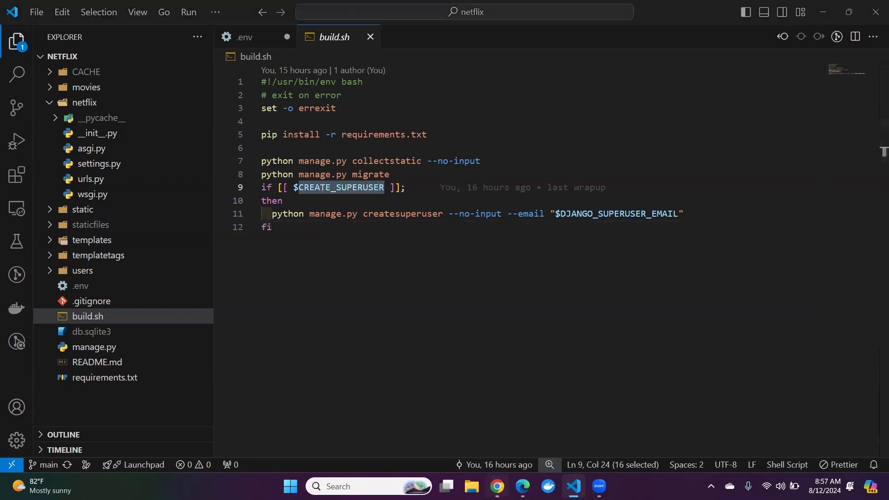
click(497, 486)
click(523, 486)
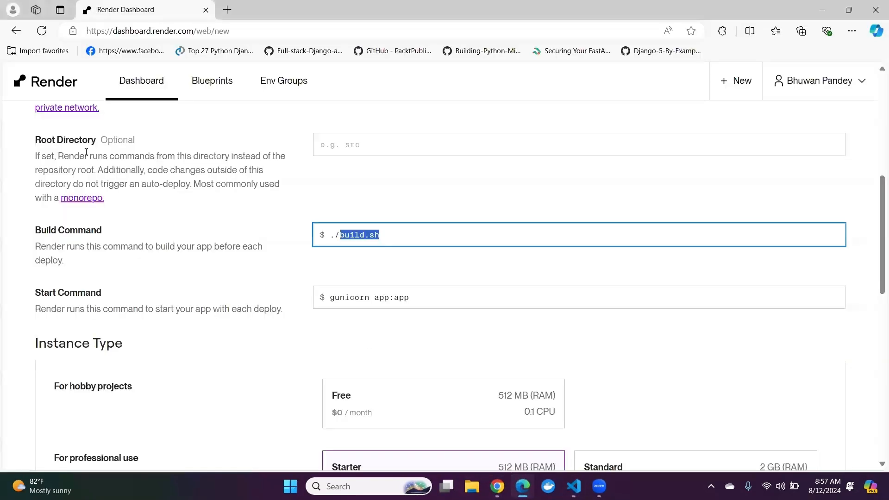
Step: Set the web service's start command to gunicorn netflix.wsgi:application
click(405, 230)
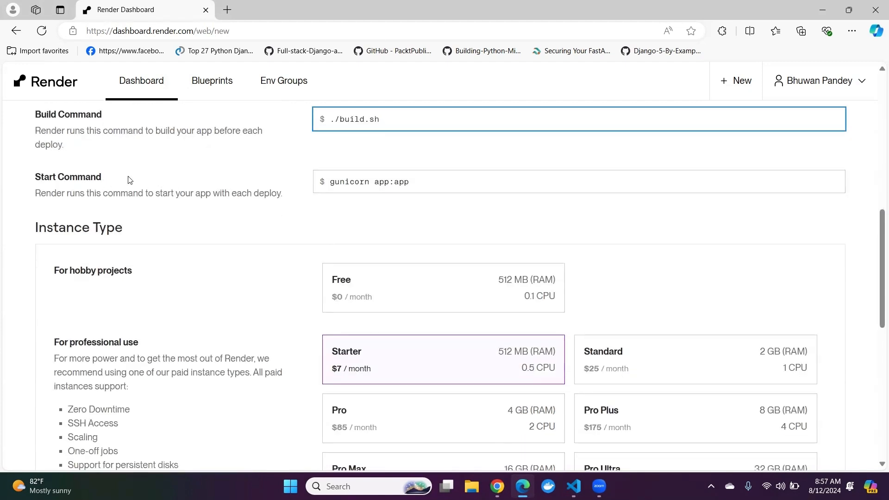
drag(423, 181, 323, 181)
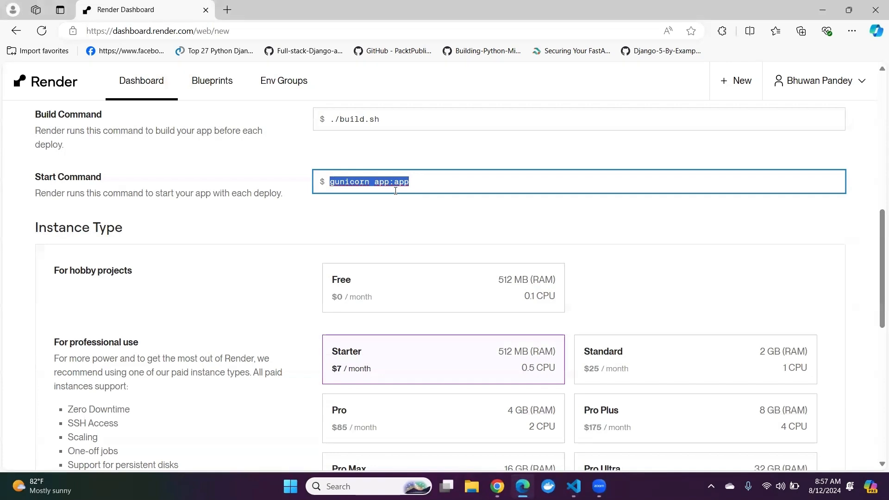
click(368, 206)
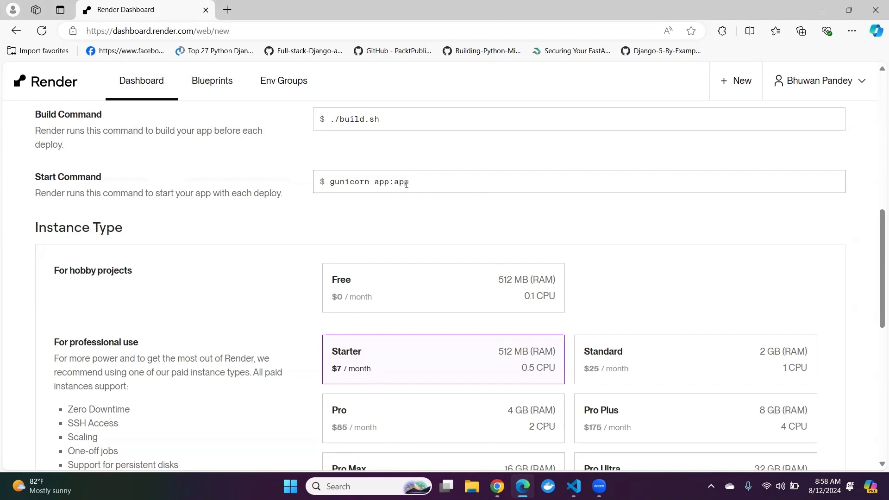
drag(375, 182, 409, 184)
key(BackSpace)
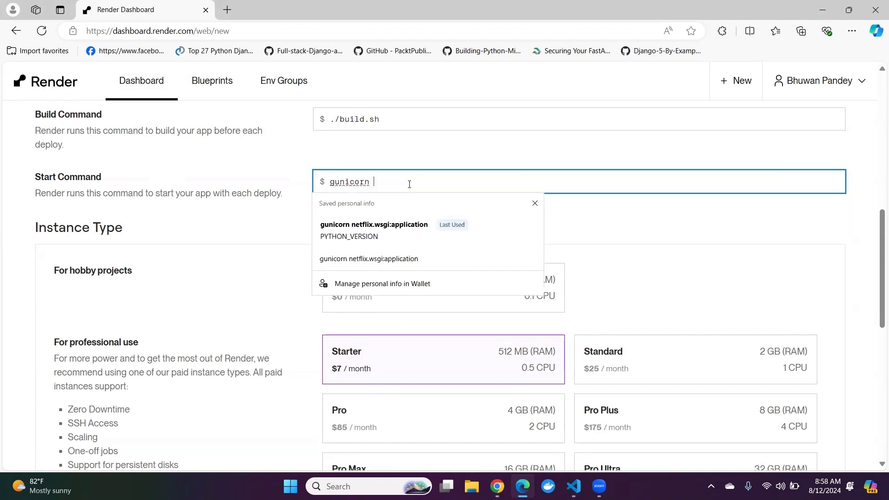
click(396, 227)
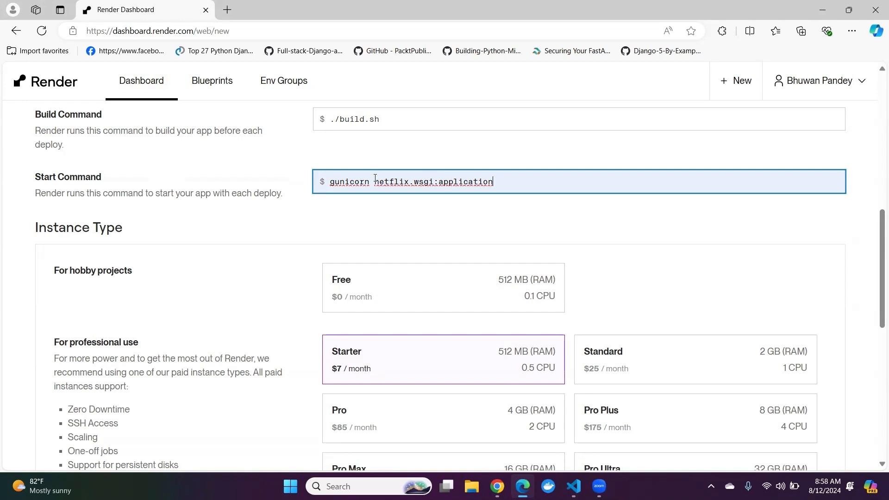
drag(375, 180, 509, 183)
Step: Check the WSGI_APPLICATION setting in settings.py in VS Code, then compare it with the start command on the Render form in Edge
click(574, 486)
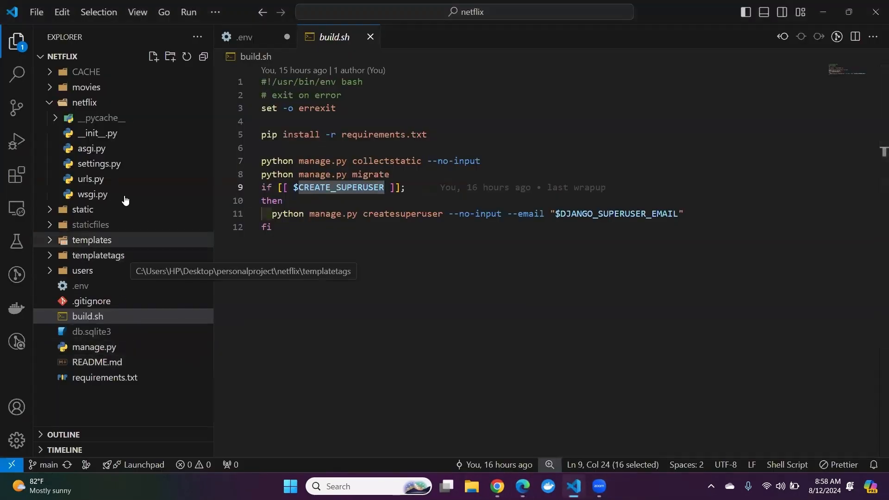
click(129, 164)
click(304, 251)
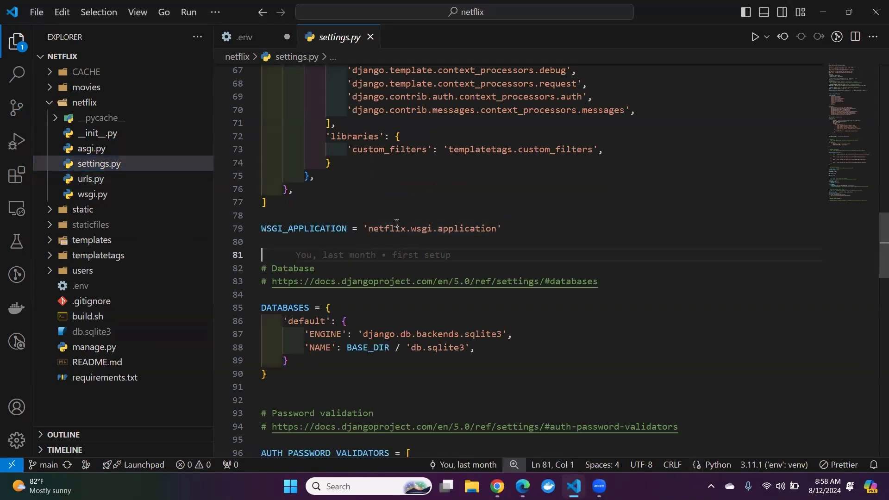
mouse_move(427, 231)
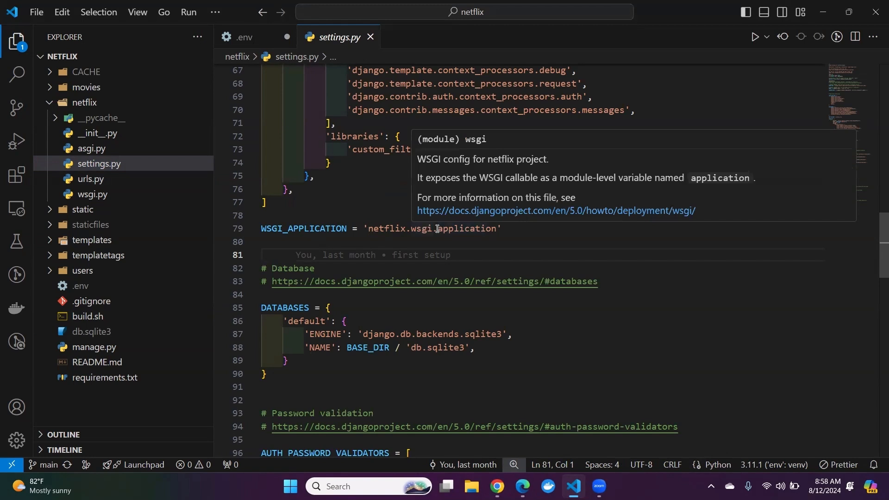
drag(492, 229, 438, 228)
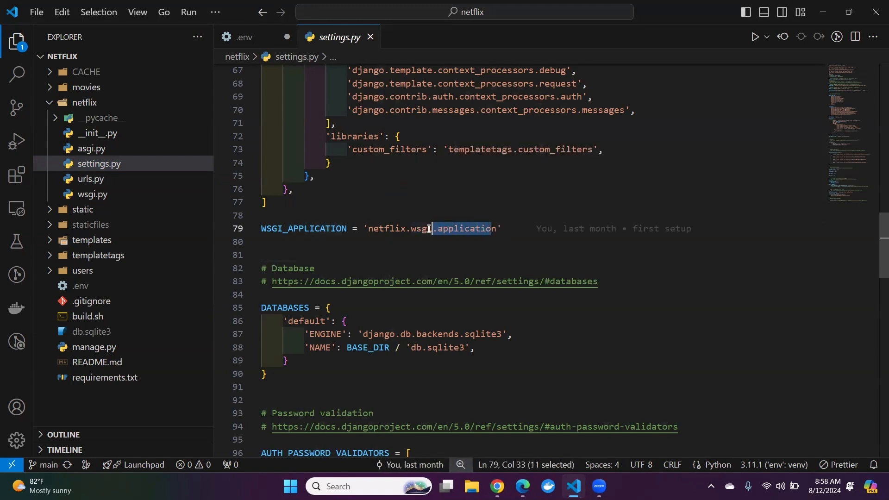
click(523, 486)
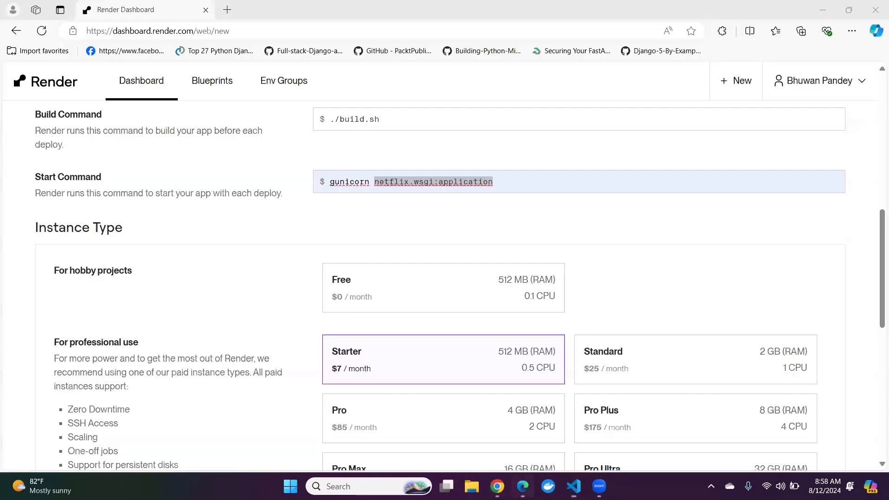
click(409, 232)
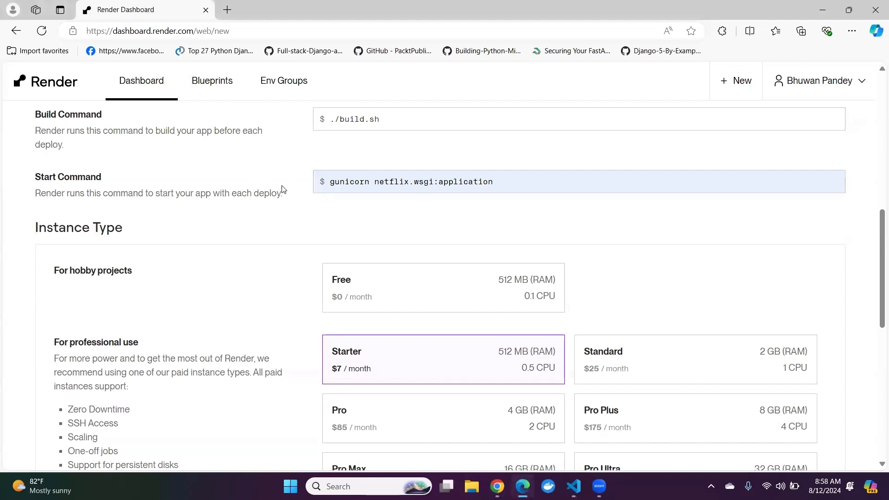
triple_click(330, 182)
click(492, 226)
Step: Choose the Free instance type for hobby projects and recheck the build command above it
scroll(492, 226, down, 2)
scroll(200, 206, up, 1)
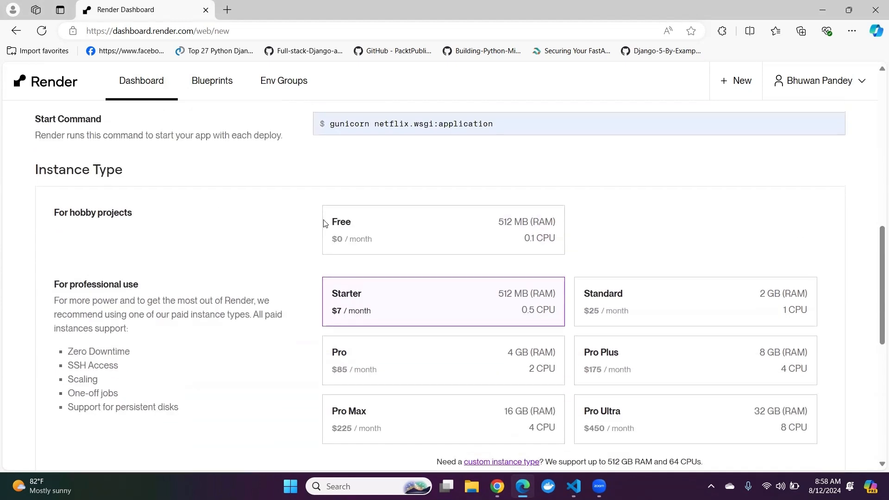
click(347, 234)
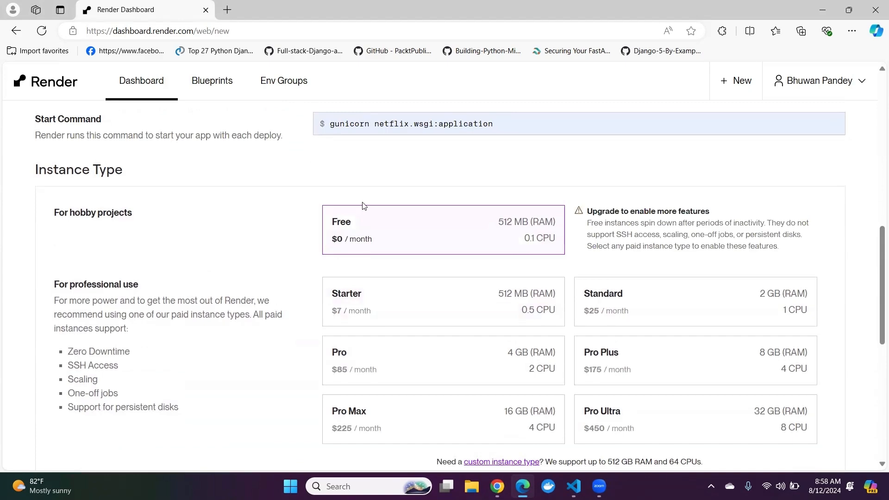
scroll(298, 240, down, 2)
scroll(298, 241, up, 6)
scroll(295, 248, down, 1)
drag(381, 235, 328, 237)
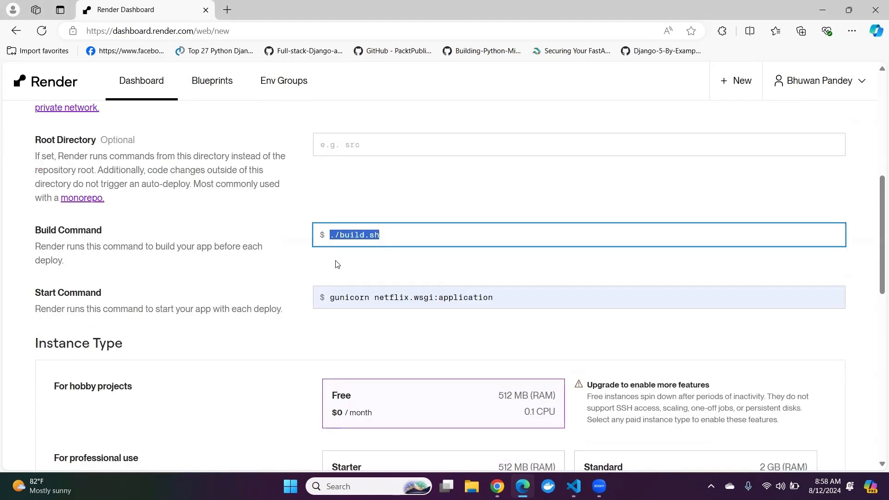
click(400, 237)
scroll(349, 274, down, 2)
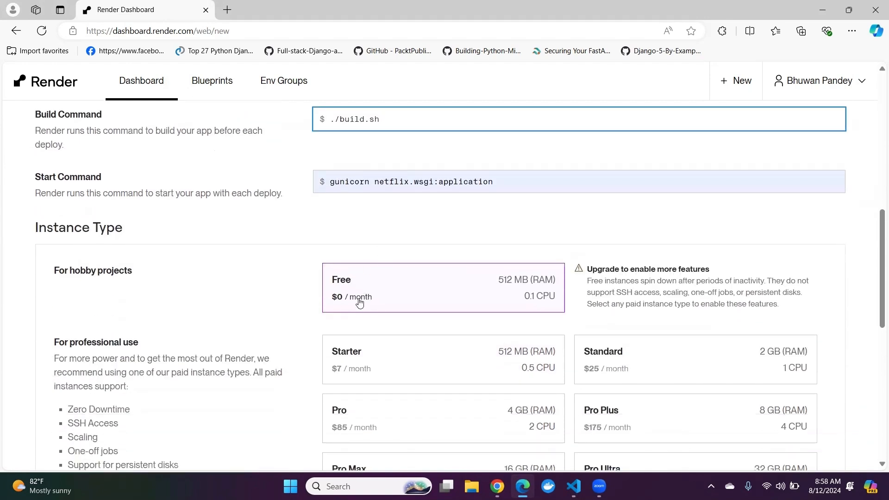
scroll(360, 303, up, 1)
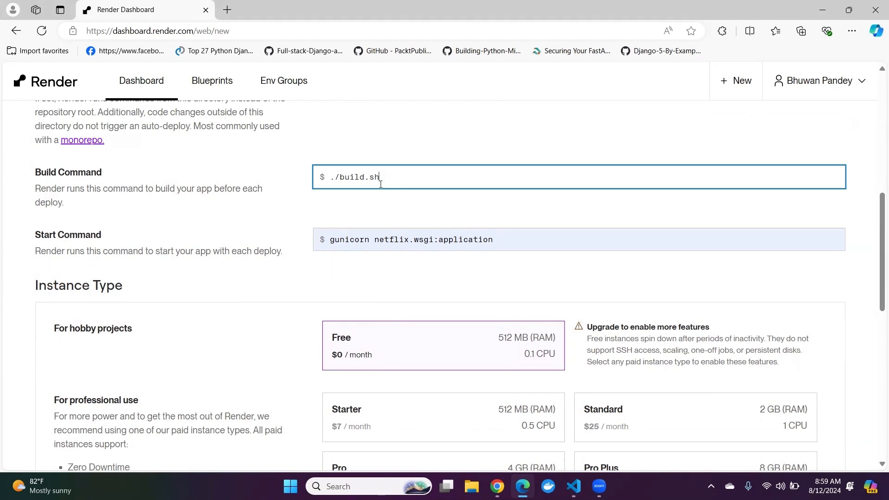
Step: Set the value of the PYTHON_VERSION environment variable to 3.11.0
scroll(292, 234, down, 3)
scroll(274, 191, down, 6)
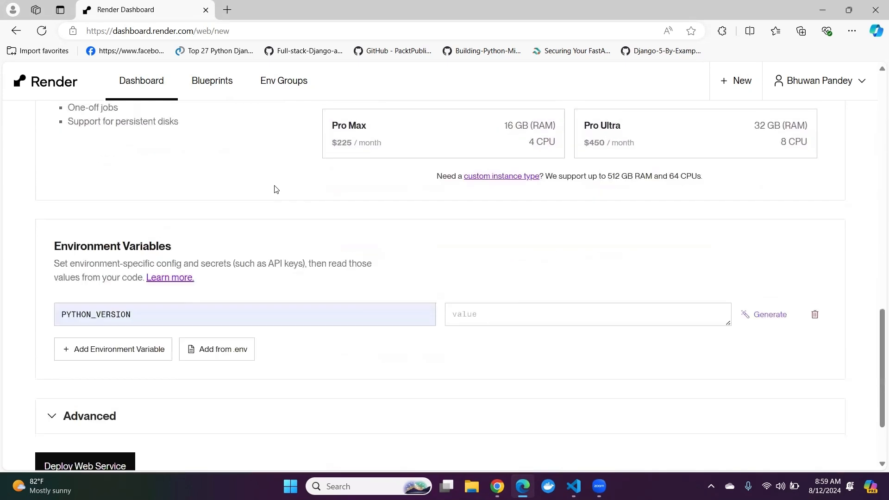
click(479, 224)
text(3.11.0)
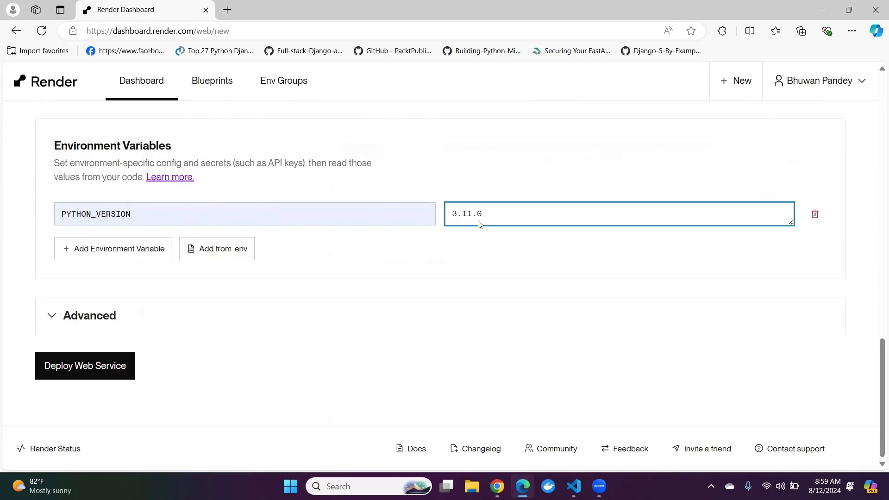
drag(482, 214, 448, 213)
click(467, 218)
click(487, 217)
key(BackSpace)
text(0)
click(401, 231)
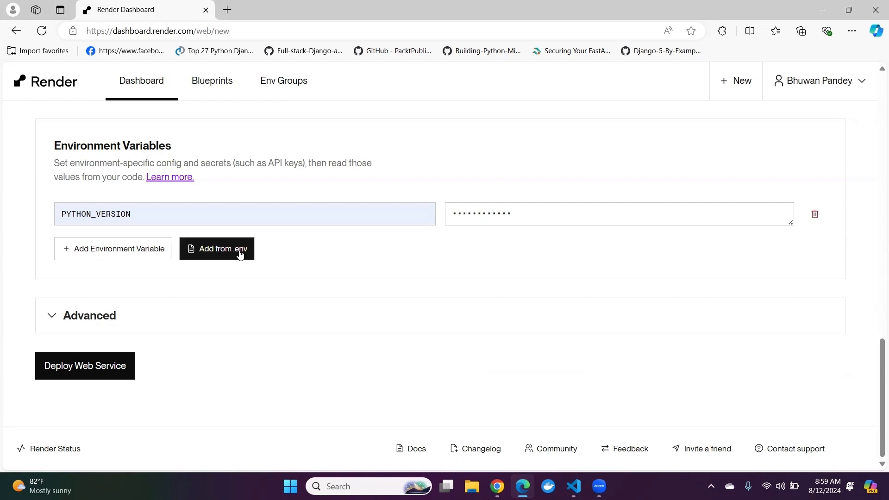
Step: Copy all the variables from the .env file in VS Code and paste them into Render's Add from .env dialog in Edge
click(235, 254)
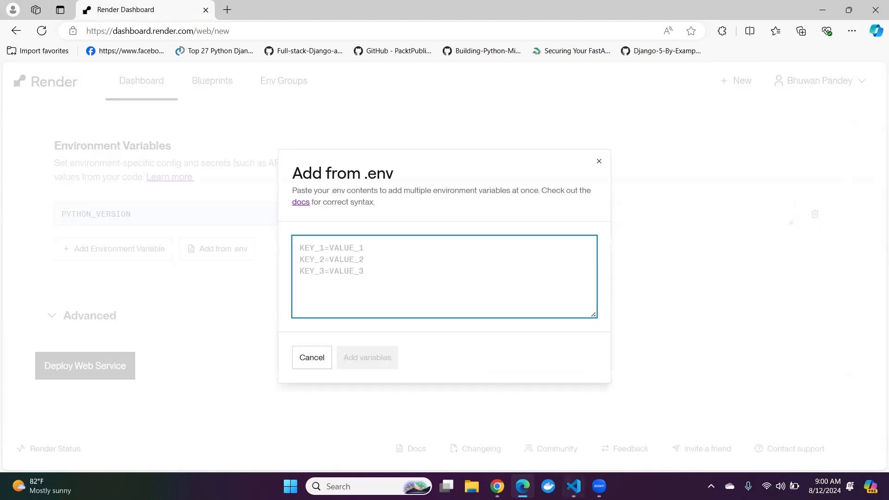
click(573, 486)
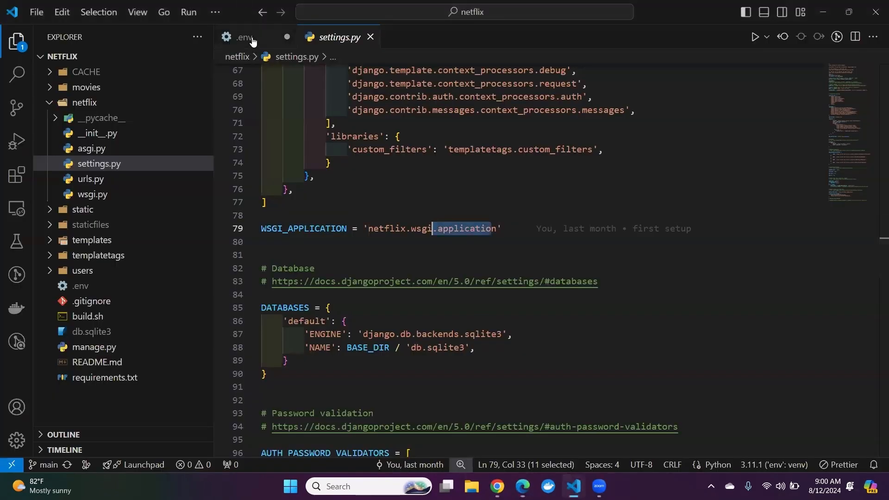
click(246, 37)
key(ctrl+a)
click(297, 168)
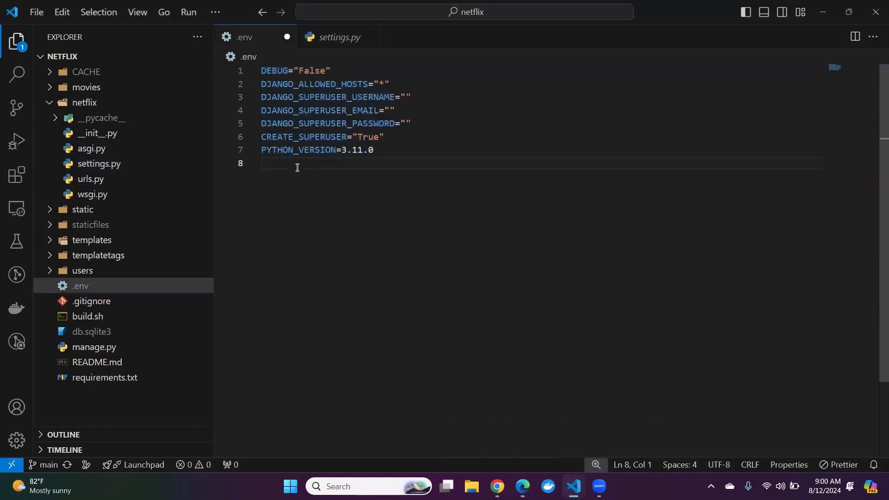
drag(280, 167, 245, 67)
key(ctrl+c)
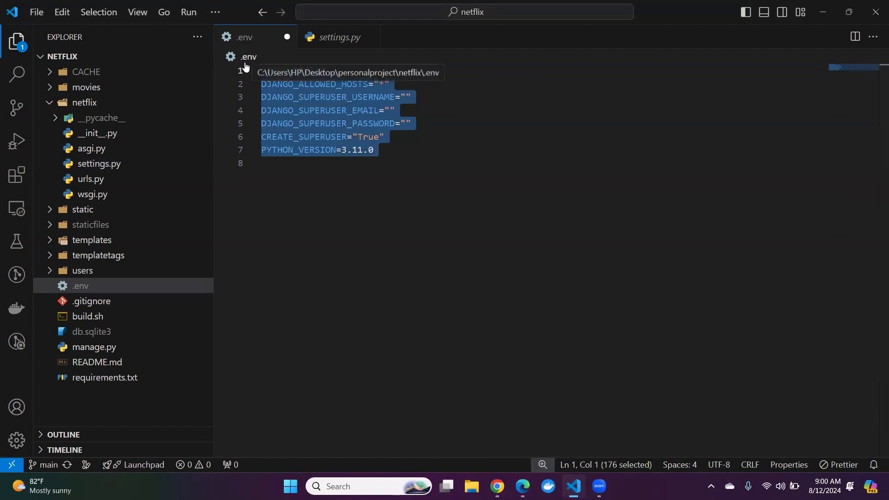
click(497, 487)
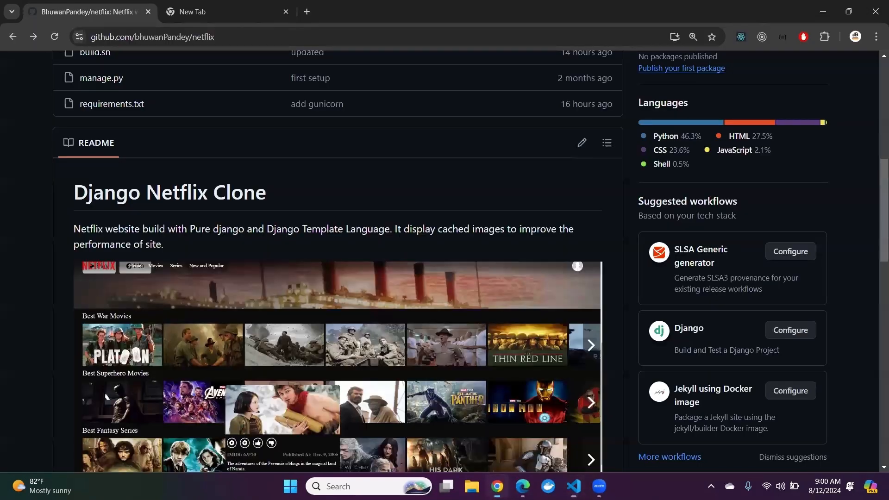
click(522, 486)
key(ctrl+v)
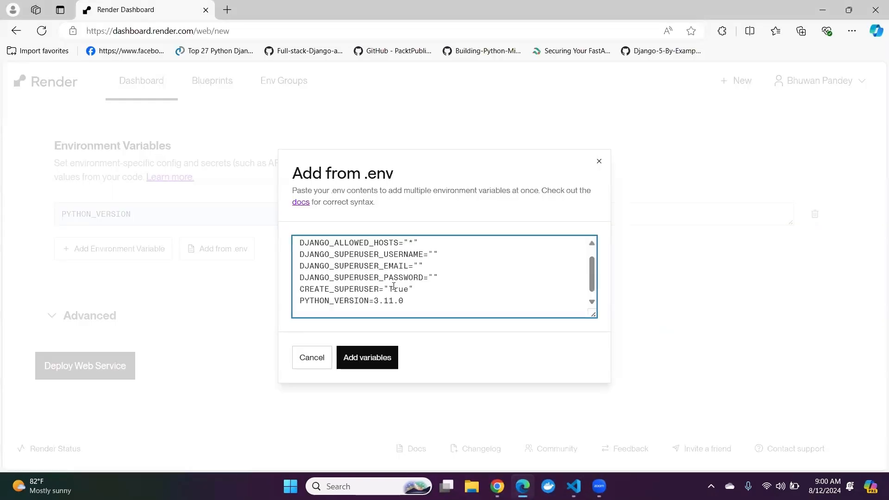
Step: Fill in the superuser's username, e-mail and password in the pasted DJANGO_SUPERUSER variables
scroll(409, 267, up, 1)
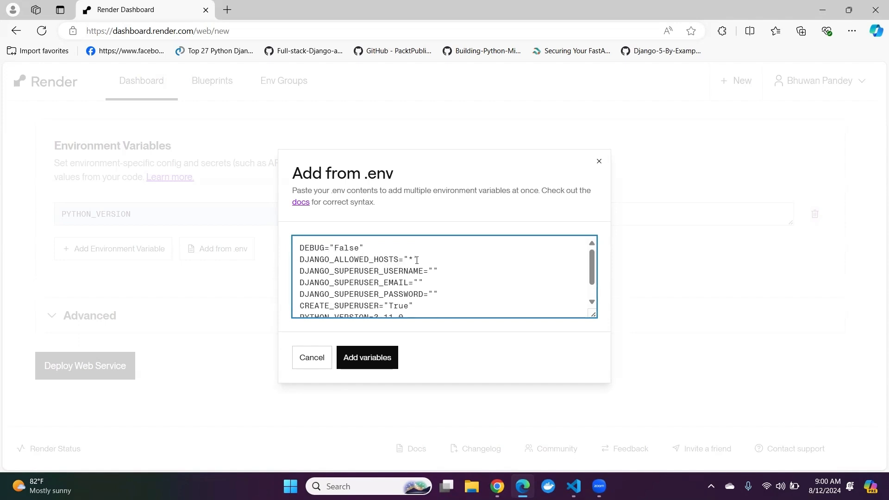
drag(415, 258, 398, 258)
click(407, 255)
click(435, 270)
text(John)
click(417, 282)
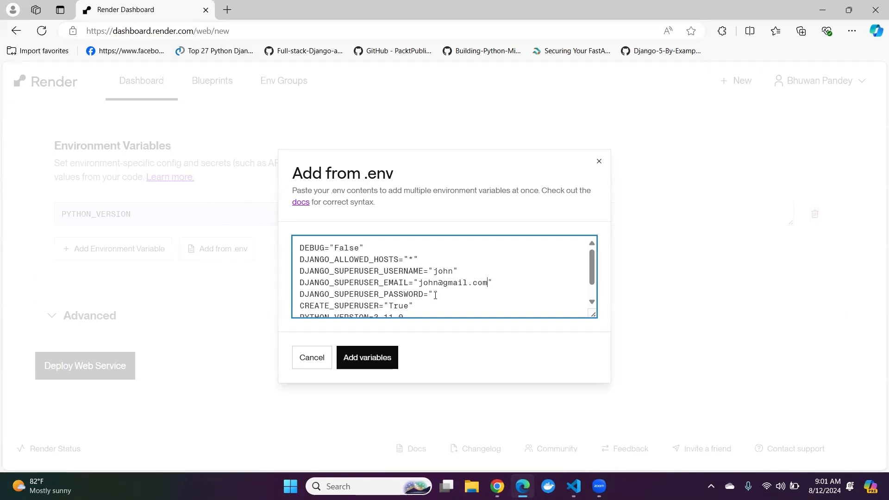
click(435, 295)
text(12345)
Step: Remove the duplicate PYTHON_VERSION=3.11.0 line from the pasted contents and add the remaining variables to the service
scroll(436, 296, down, 1)
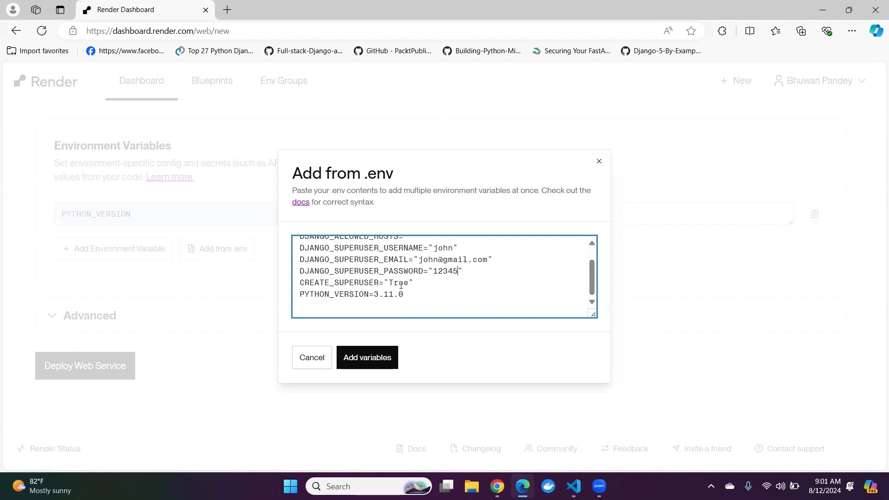
drag(410, 294, 287, 302)
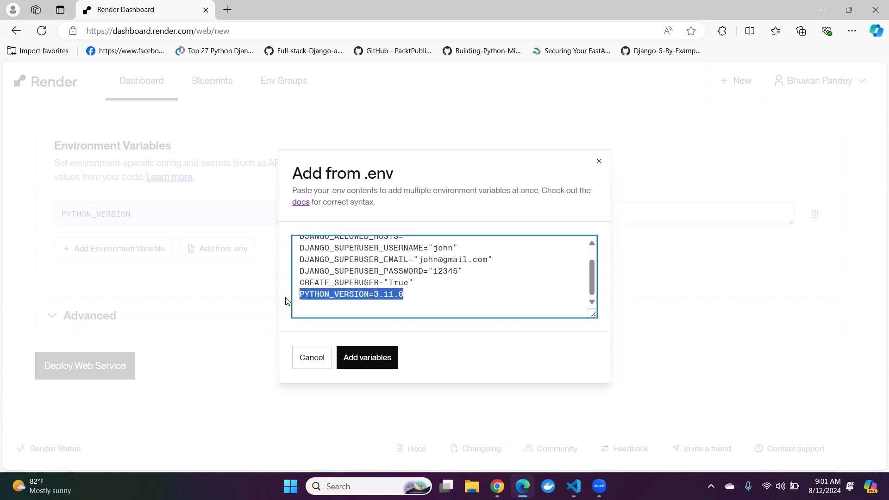
key(BackSpace)
click(367, 359)
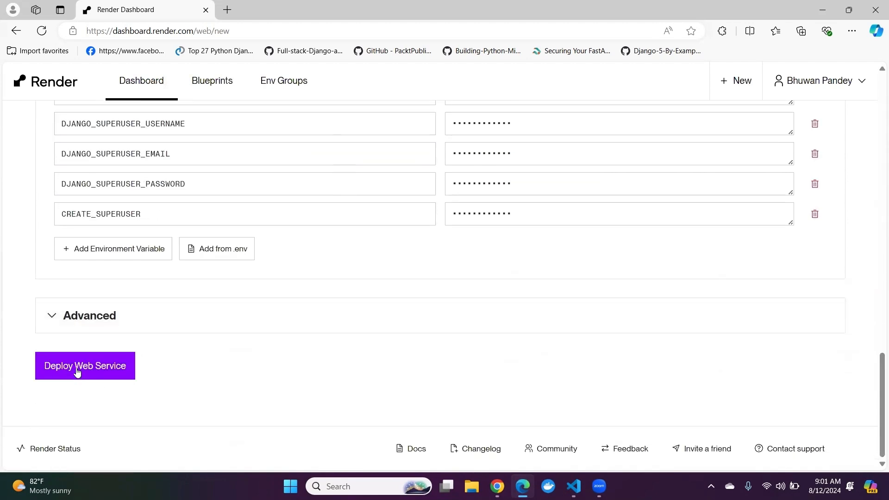
Step: Deploy the web service and follow its build log
click(76, 370)
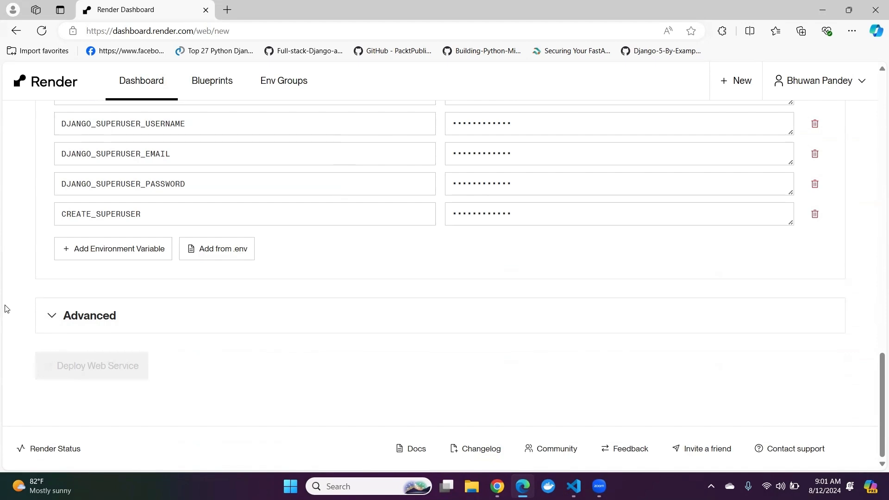
scroll(20, 280, down, 2)
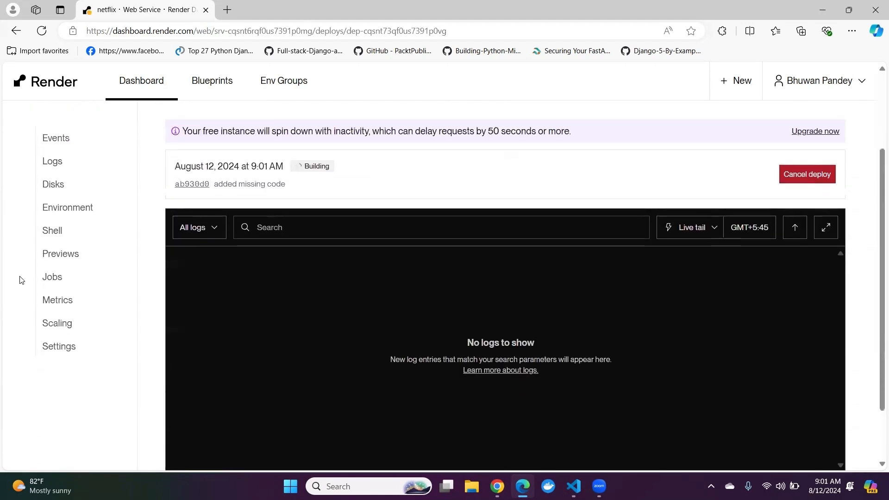
scroll(20, 278, down, 2)
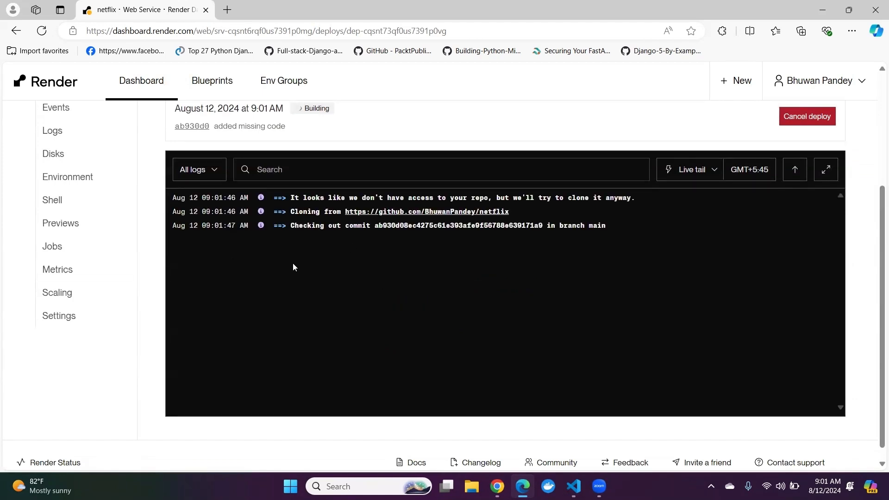
scroll(292, 263, up, 3)
scroll(292, 264, down, 2)
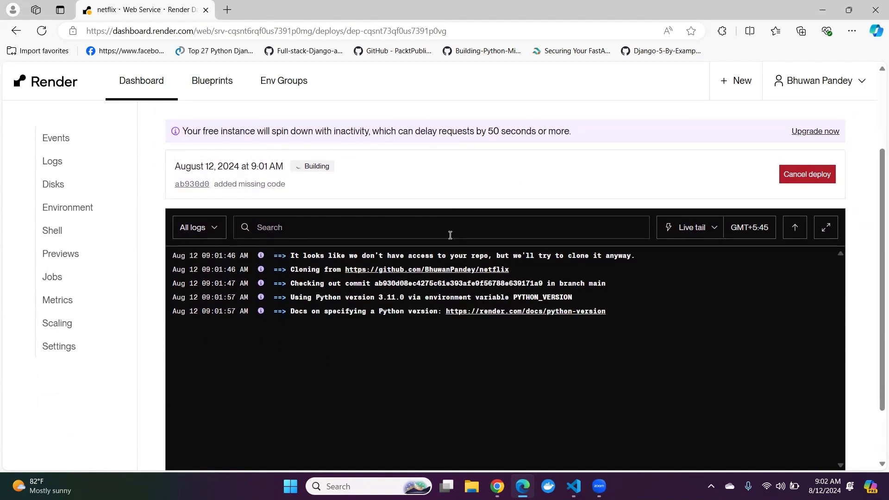
scroll(451, 302, down, 2)
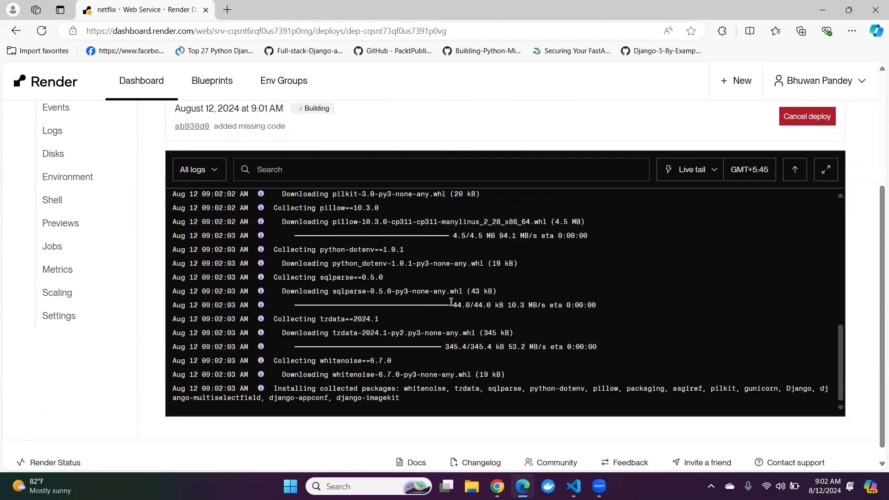
Step: Follow the build log through the database migrations and check the superuser creation entry
scroll(451, 302, down, 1)
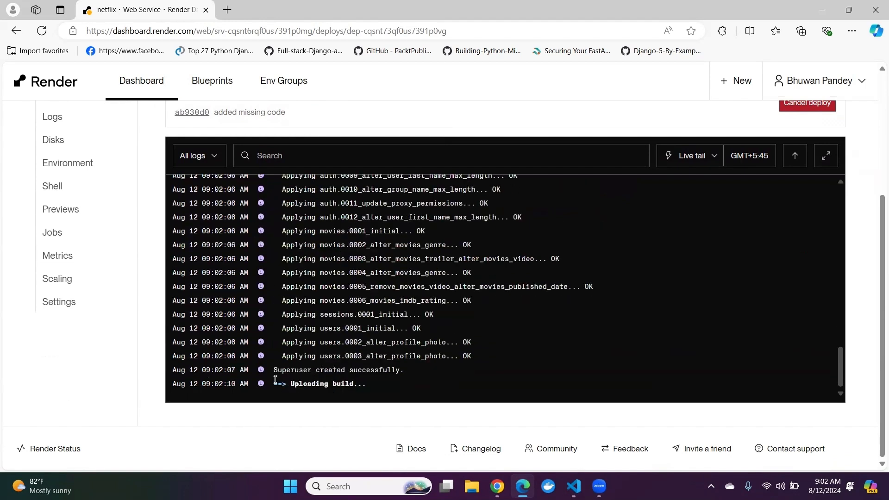
drag(273, 369, 376, 378)
click(437, 358)
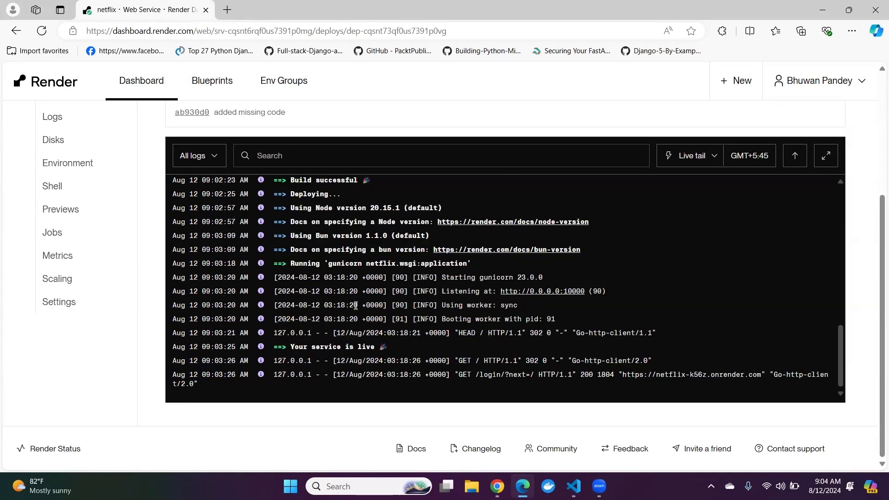
Step: Open the deployed netflix site's onrender.com address in a new tab and visit its sign-up page
scroll(114, 149, up, 2)
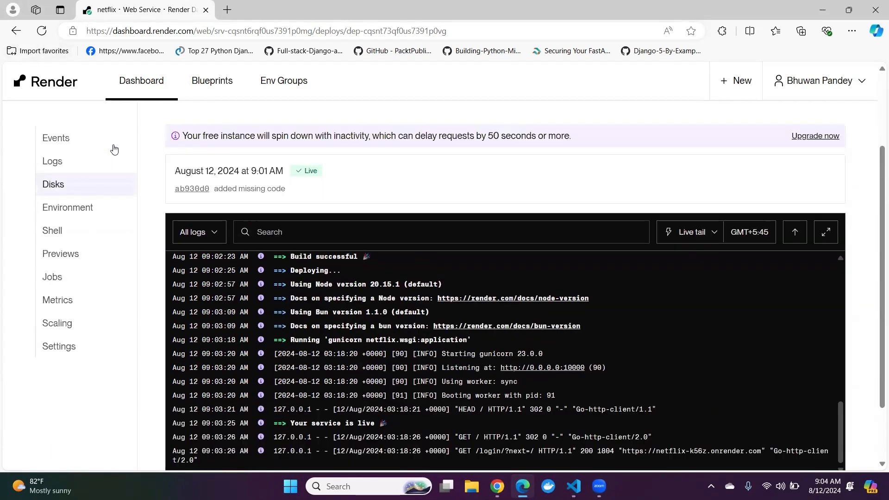
scroll(115, 149, up, 3)
right_click(119, 190)
click(145, 200)
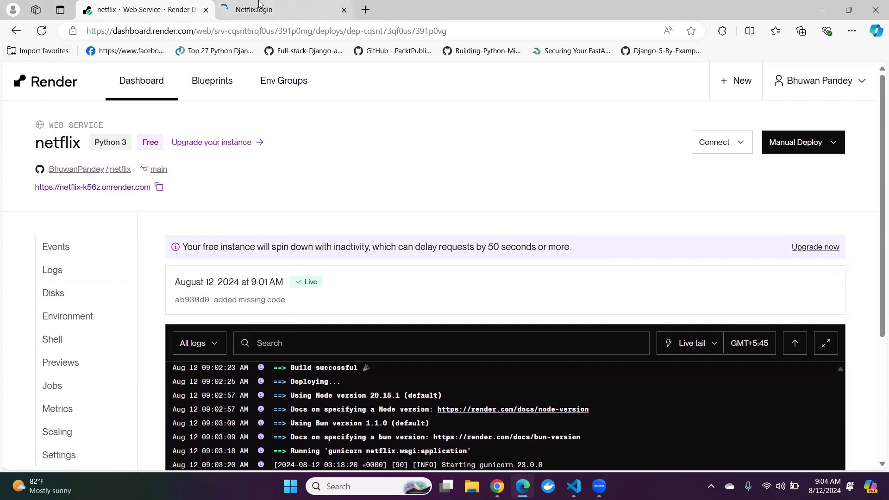
click(259, 6)
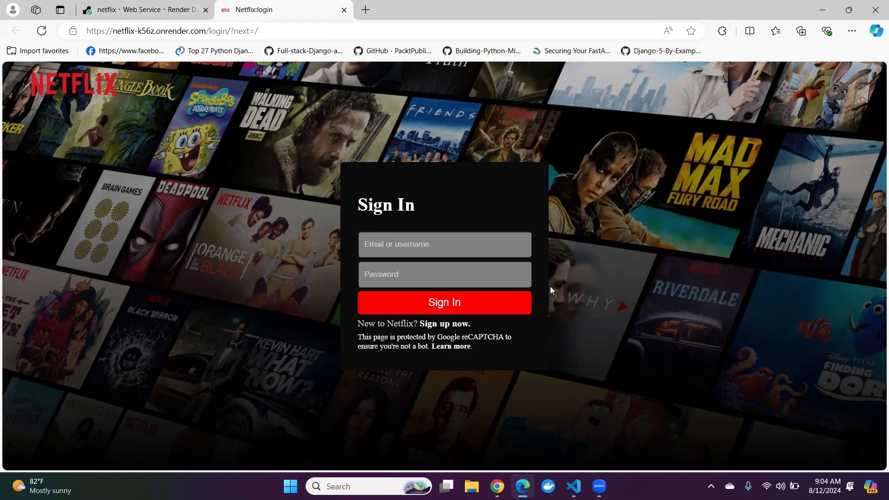
click(453, 325)
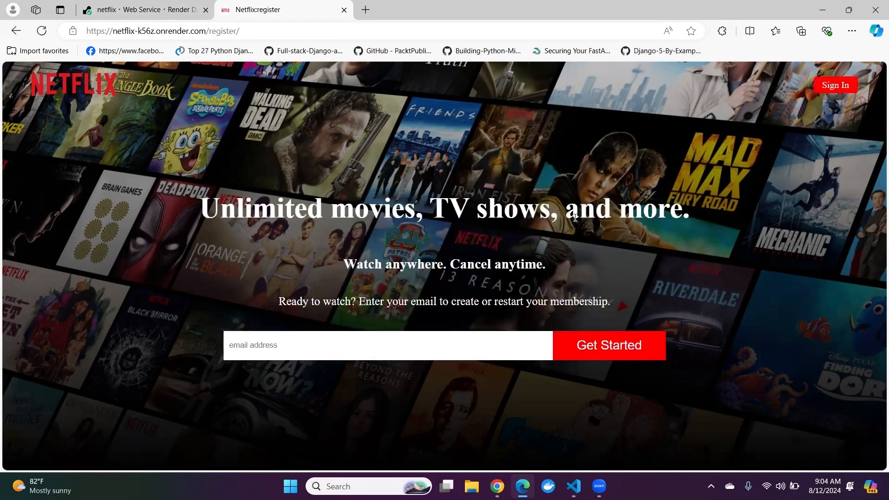
Step: Go to the site's login page and sign in with the superuser's username and password
click(833, 85)
click(417, 247)
text(john)
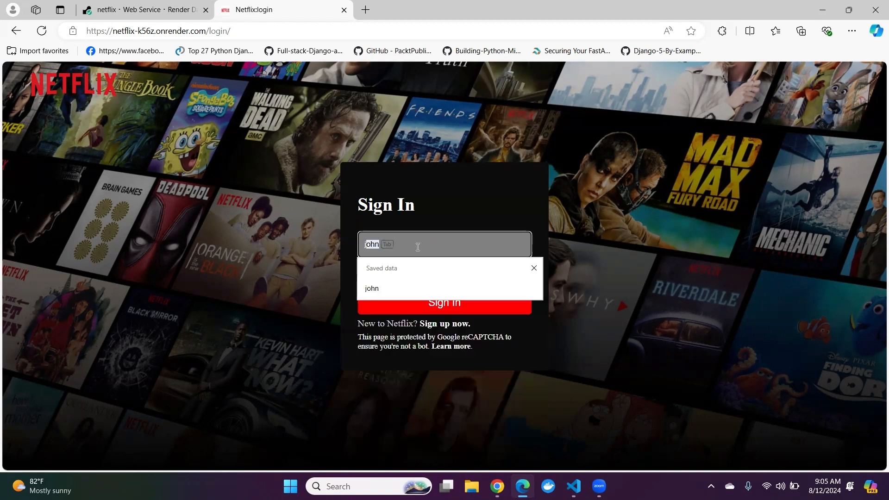
click(409, 281)
text(12345)
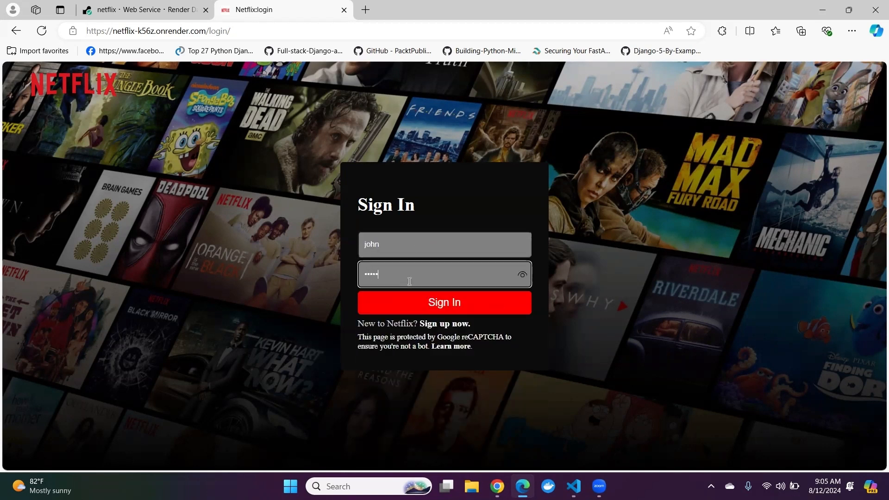
click(456, 303)
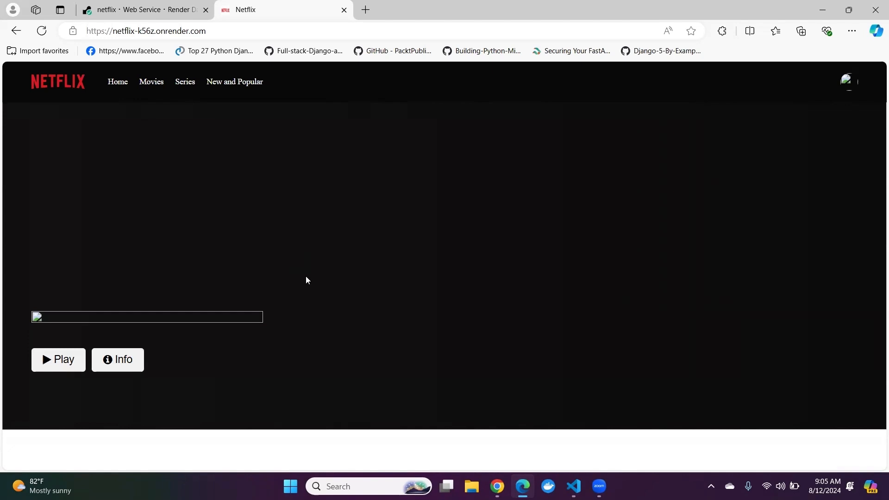
Step: Open the deployed site's Django administration page by adding /admin to its address
click(245, 31)
click(245, 34)
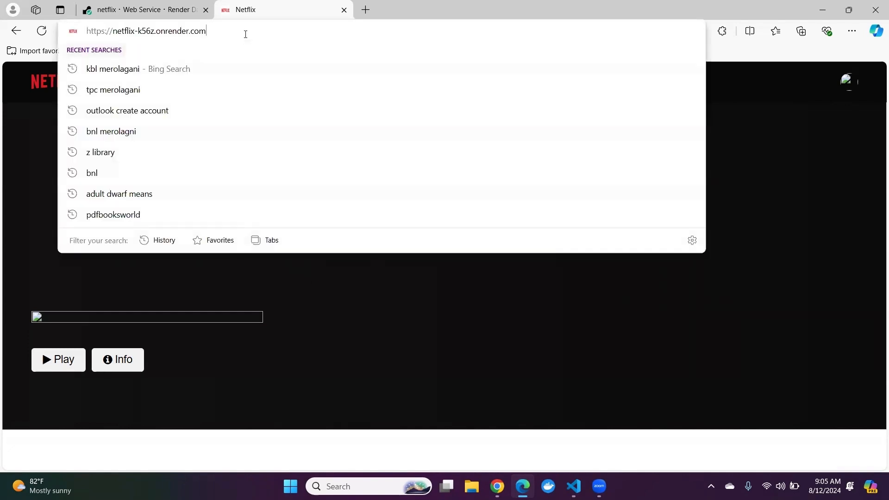
text(/admin)
key(Return)
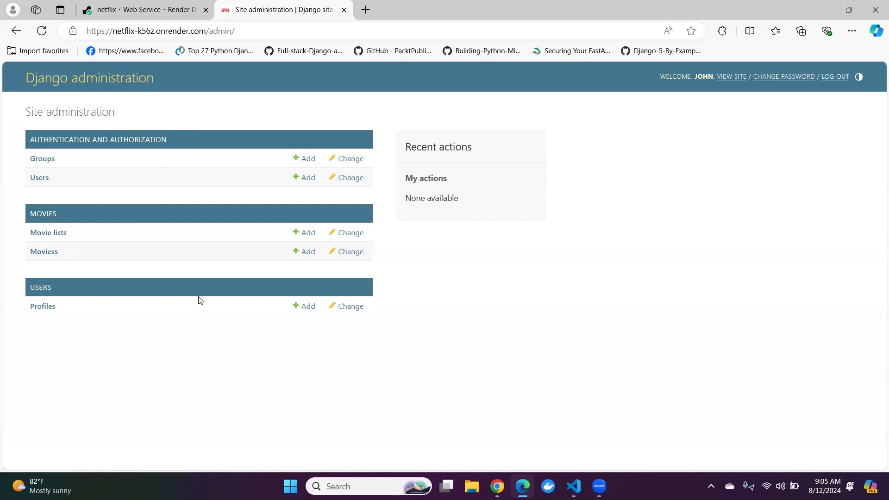
click(121, 5)
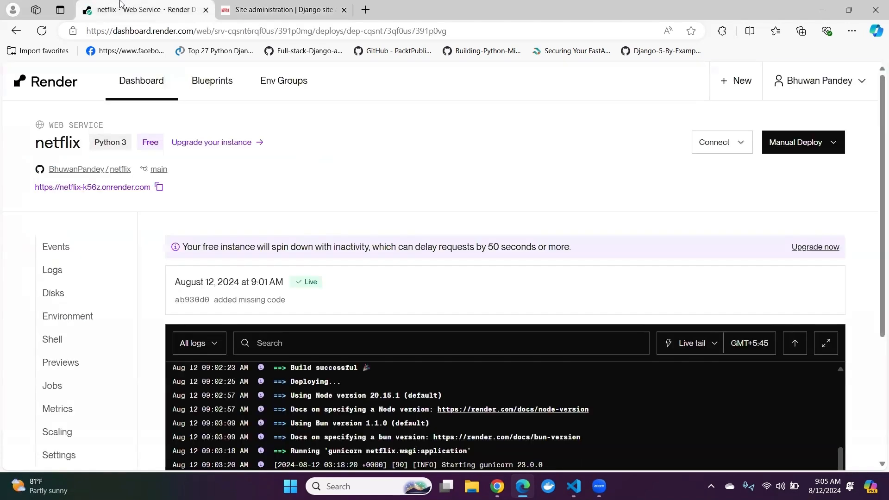
click(256, 6)
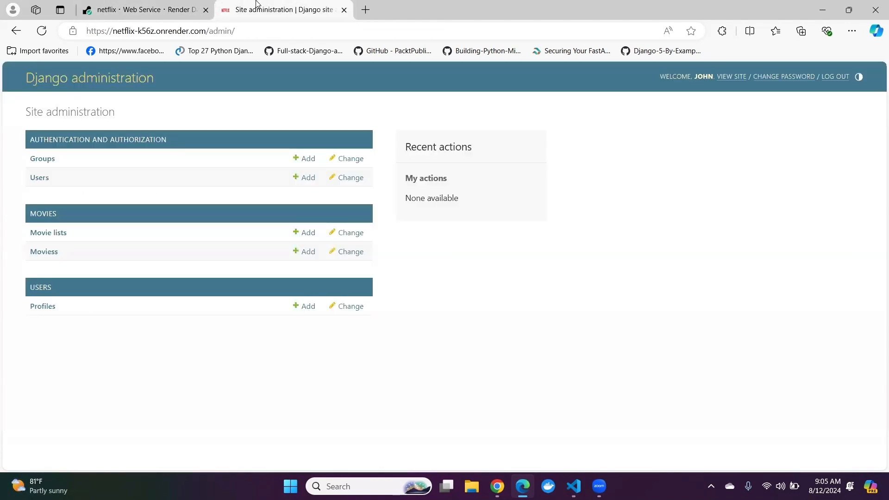